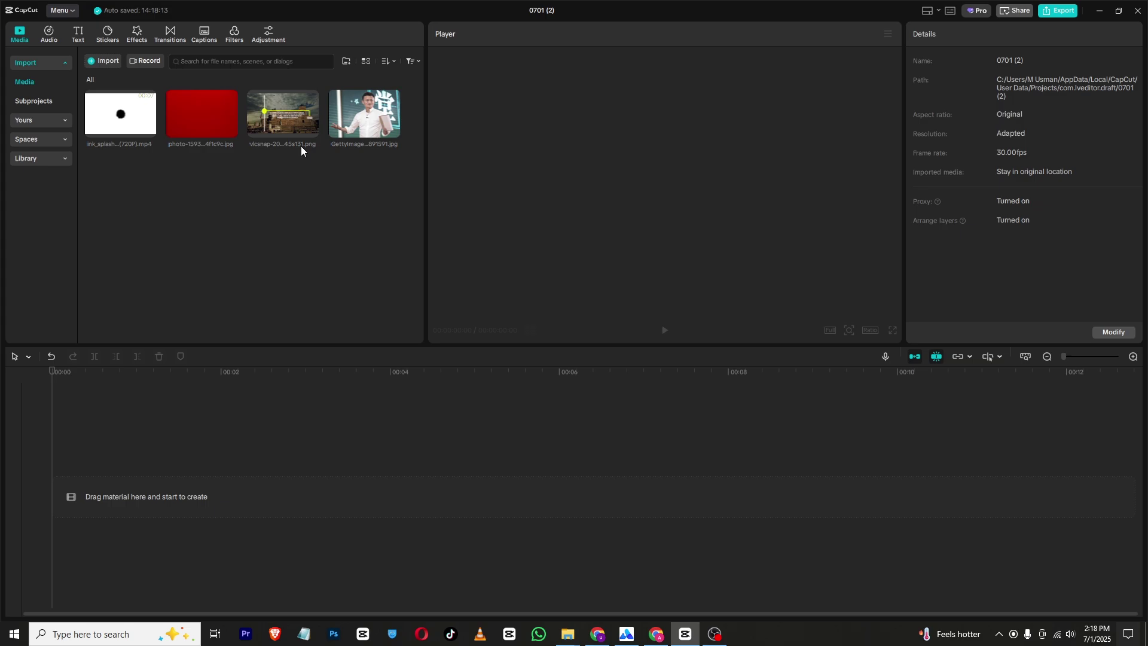
Place the vlcsnap Roman monument image on the timeline as a 5-second clip and scrub through it.
left_click_drag(267, 151, 113, 478)
left_click(458, 377)
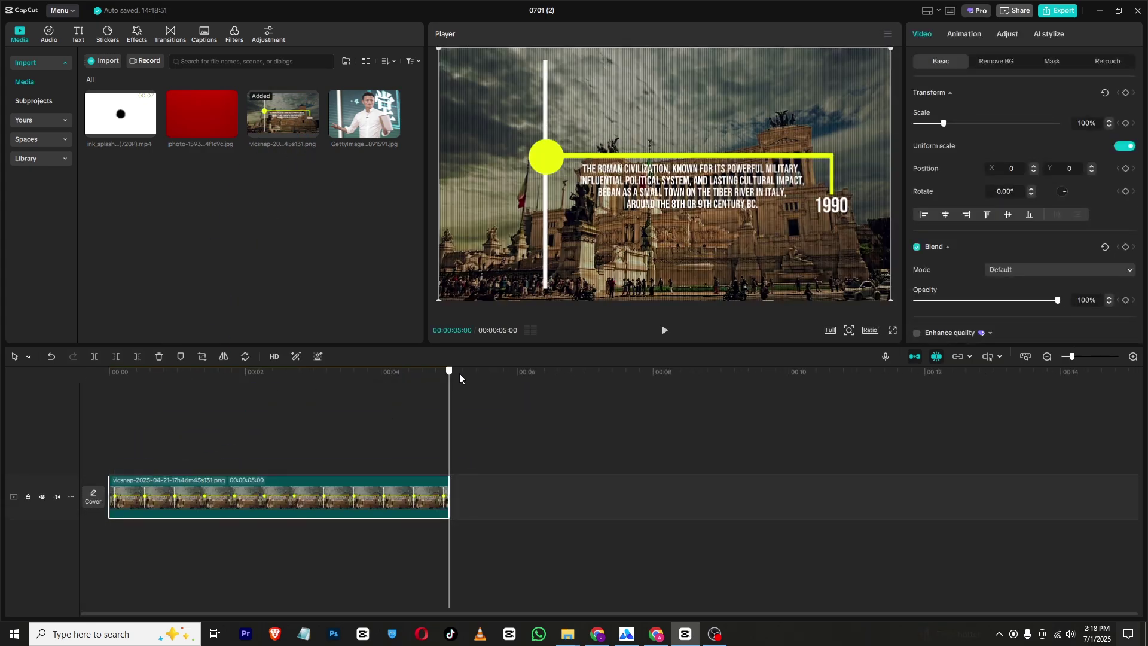
left_click_drag(449, 380, 3, 400)
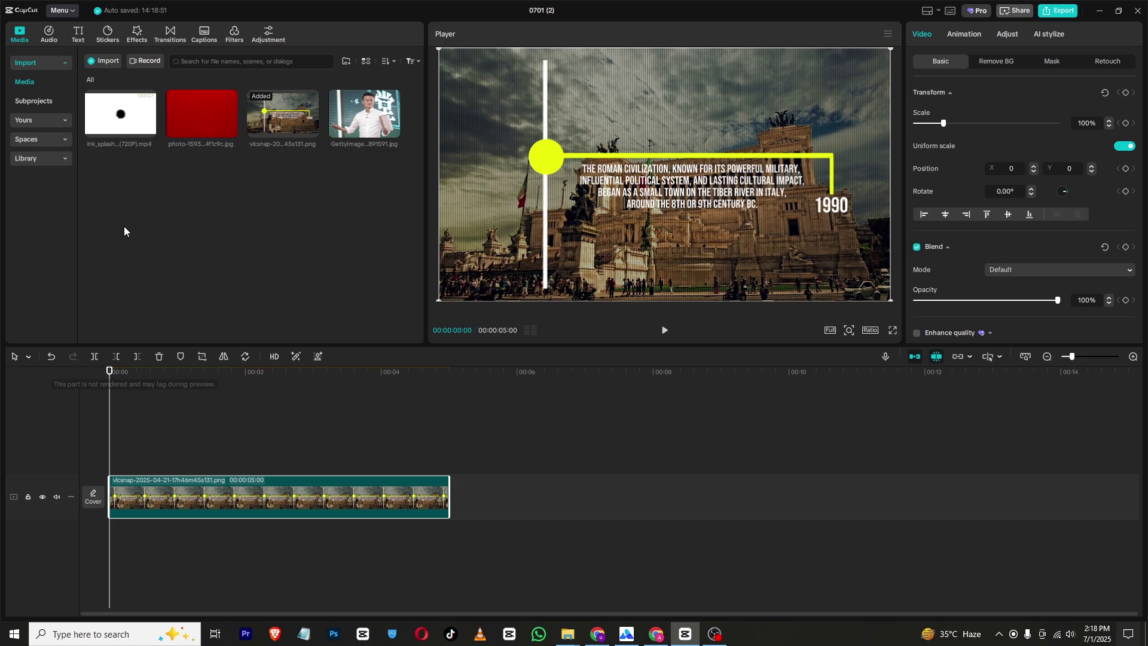
Add ink_splash on a track above the image and cut it off at 00:00:03:07.
left_click_drag(120, 127, 116, 454)
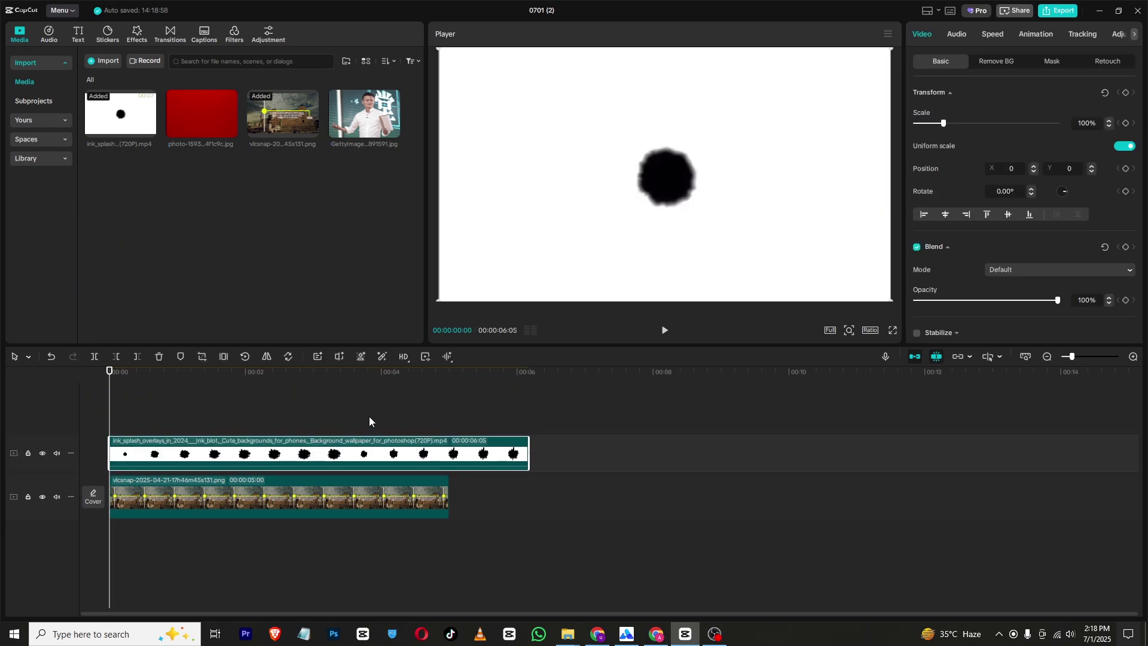
mouse_move(309, 375)
left_mouse_down()
mouse_move(351, 379)
mouse_move(329, 382)
left_mouse_up()
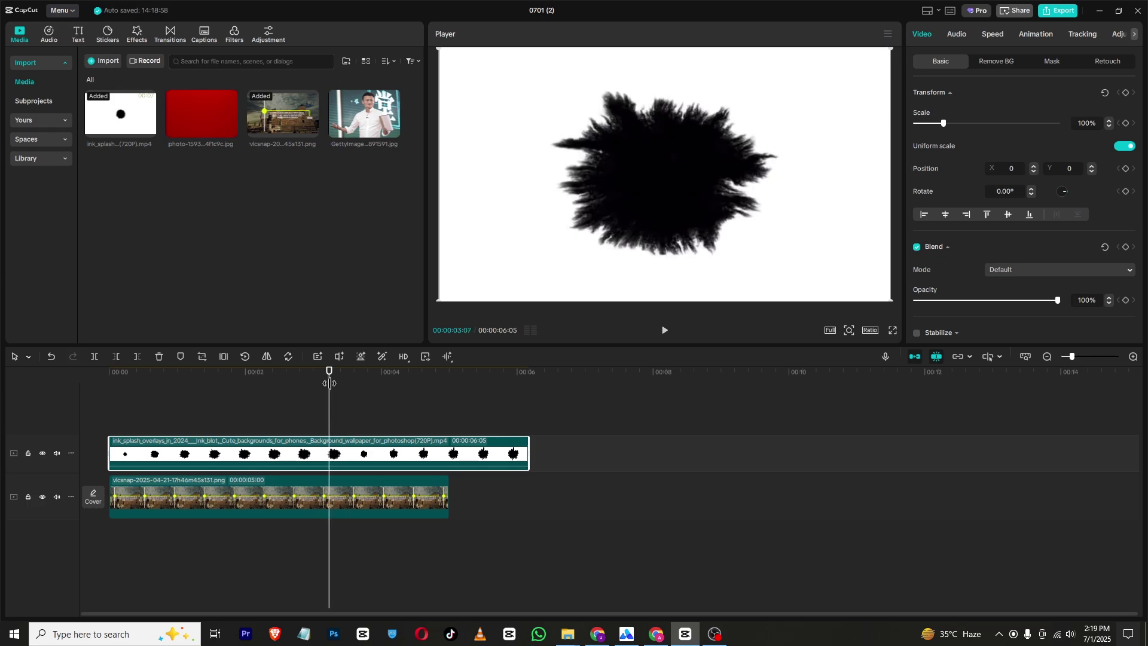
key("w")
Trial-trim the Roman image at the playhead, preview, then undo to restore its full length.
left_click(335, 509)
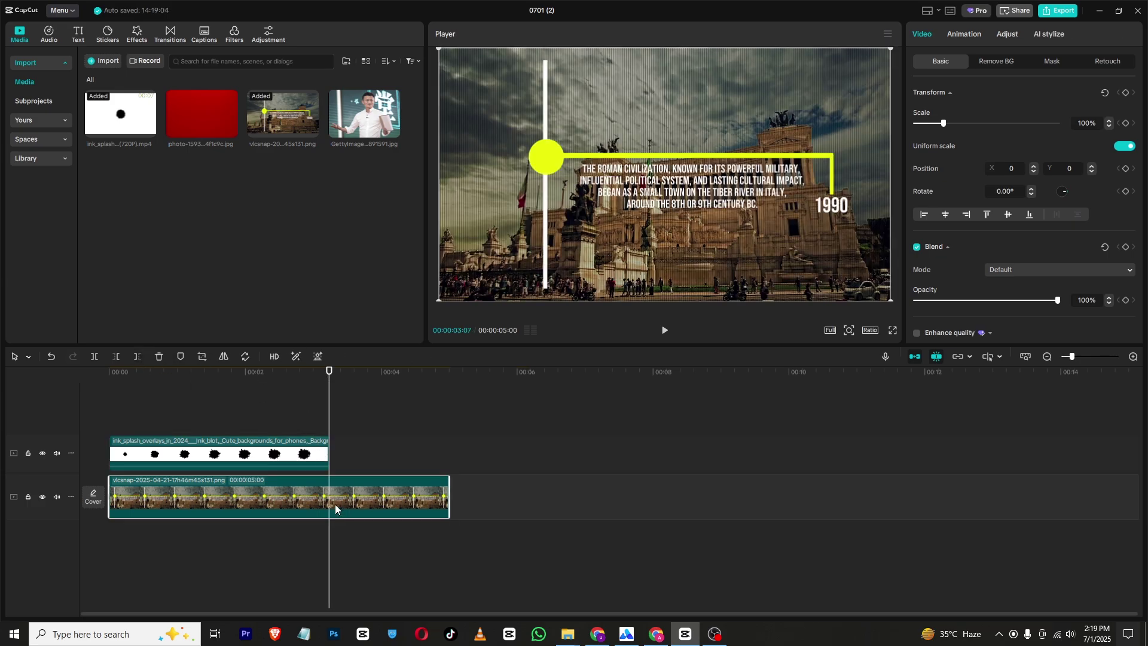
left_click(117, 356)
key("space")
key("space")
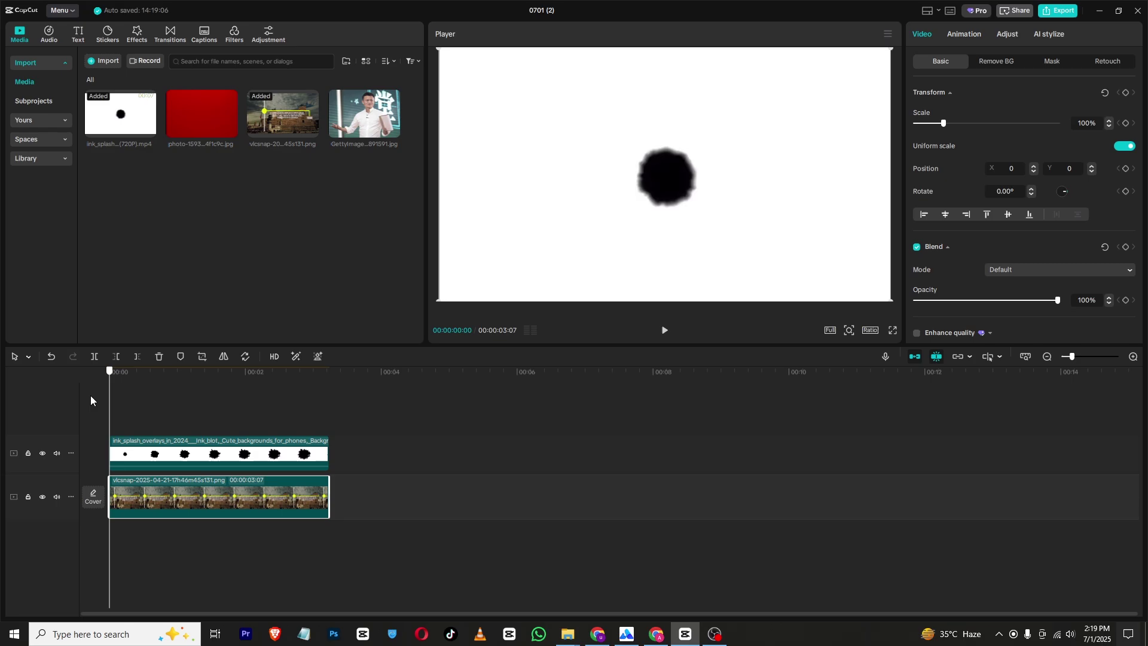
left_click(167, 463)
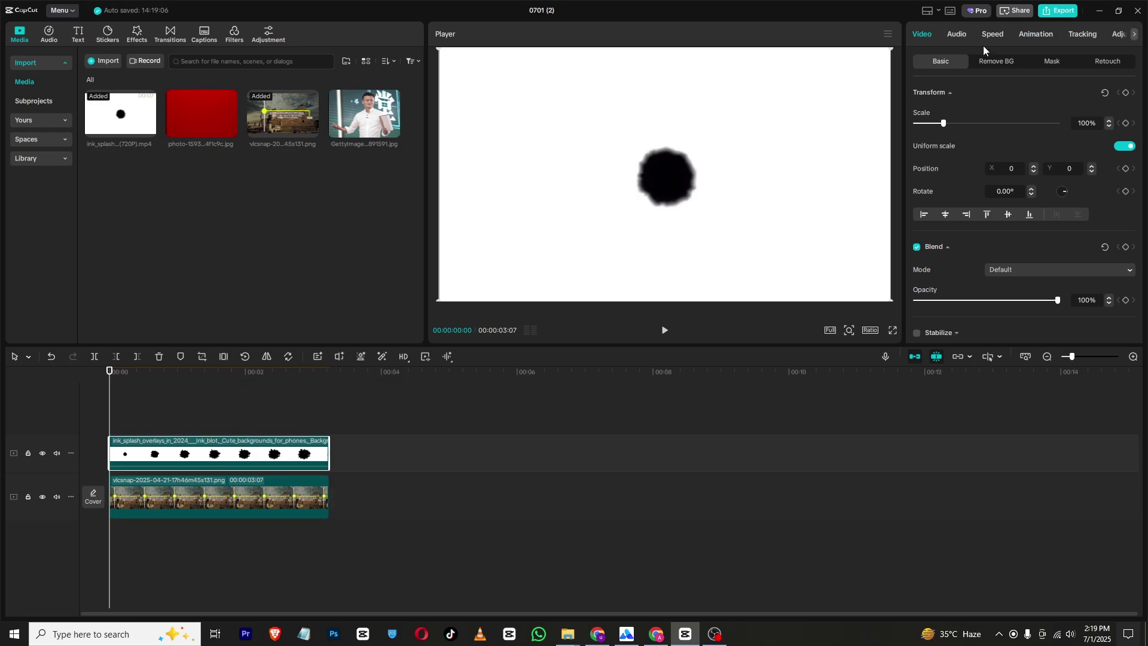
left_click(292, 492)
key("ctrl+z")
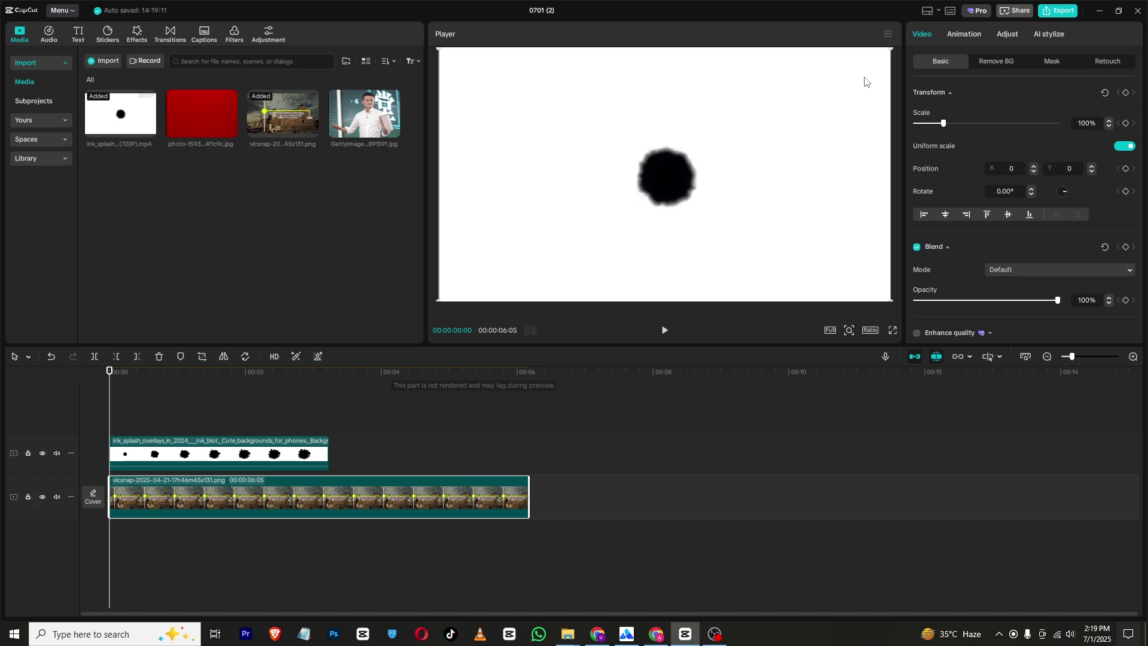
Try the ink splash at 0.64x speed, then set it back to 1.00x.
left_click(295, 451)
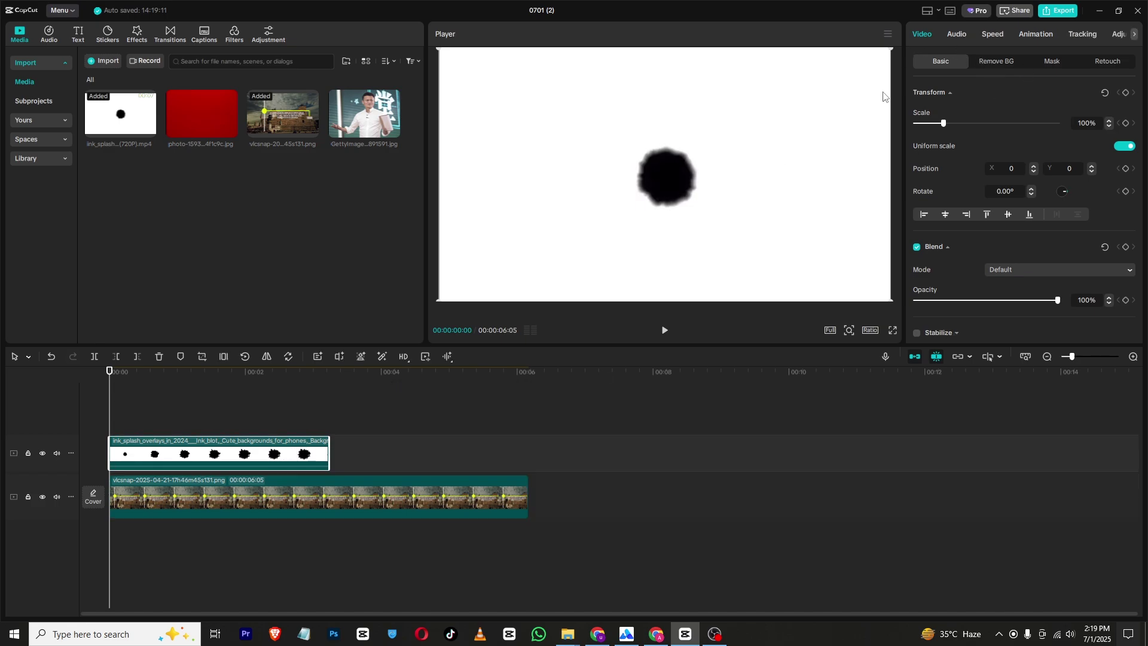
left_click(994, 37)
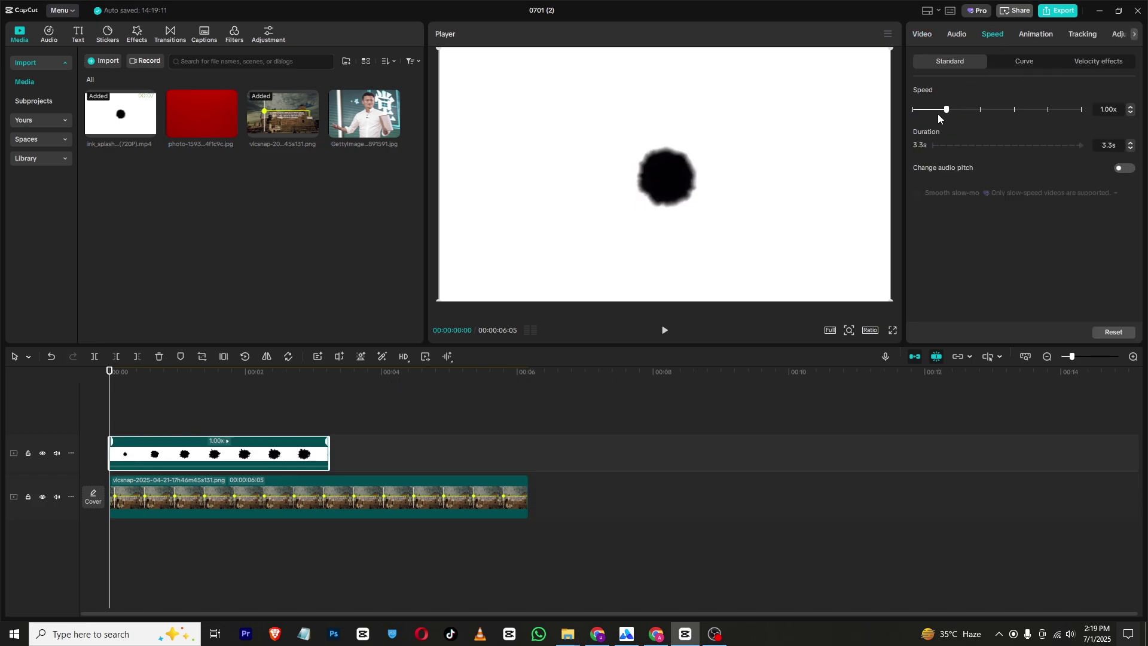
left_click_drag(934, 111, 935, 113)
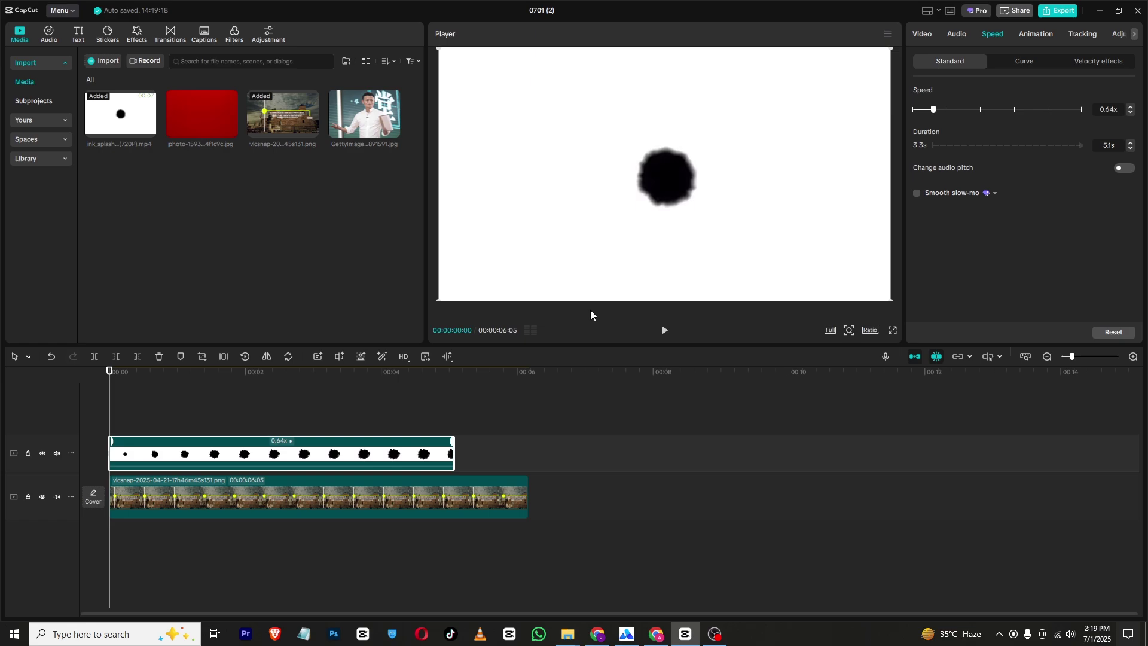
mouse_move(173, 375)
left_mouse_down()
mouse_move(321, 378)
mouse_move(342, 390)
mouse_move(174, 389)
left_mouse_up()
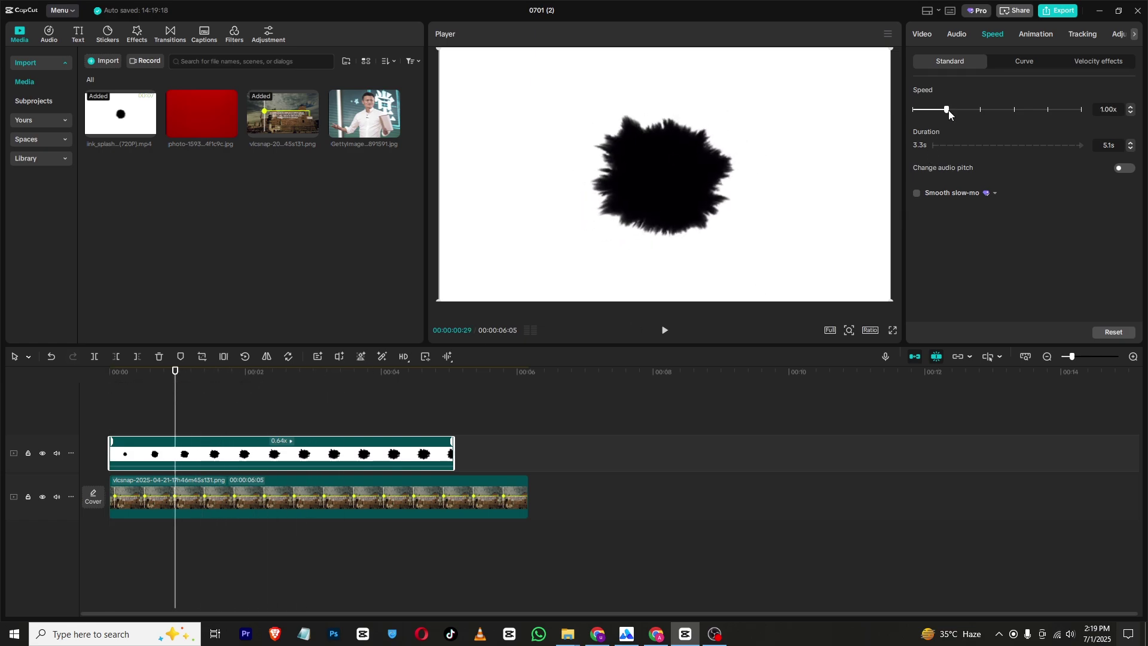
left_click_drag(949, 114, 949, 115)
Trim the Roman image clip to end with the splash at 00:00:03:07.
left_click_drag(347, 384, 329, 382)
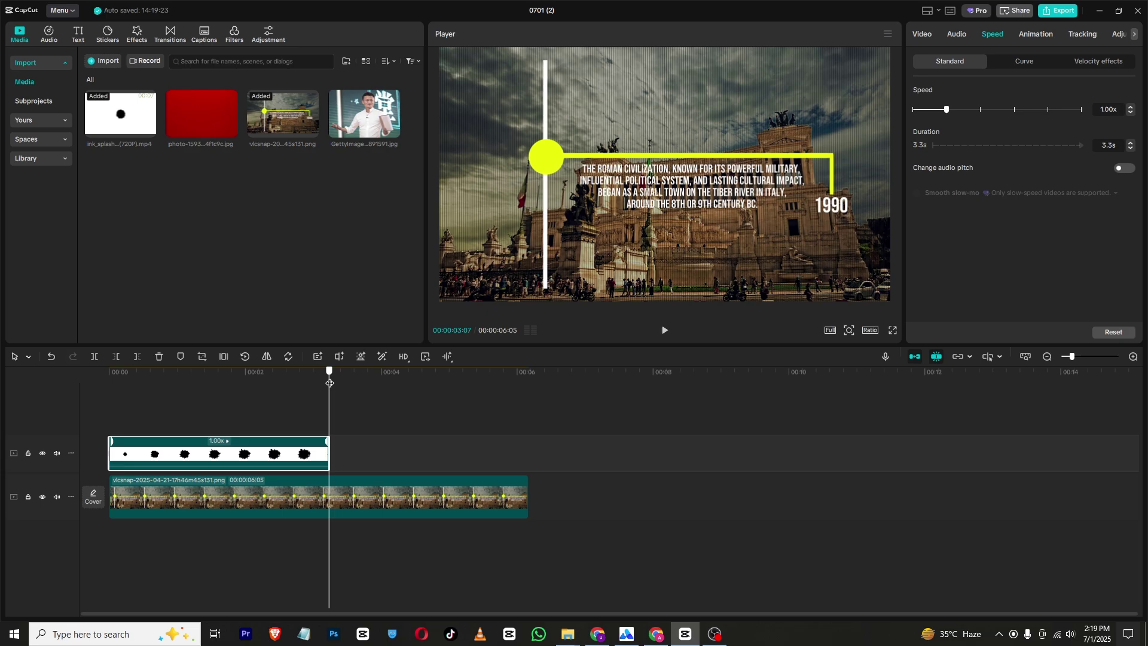
left_click(341, 491)
left_click(137, 357)
left_click_drag(161, 374, 110, 383)
Add the red photo on a new top track and trim it to end at 3:07.
left_click(147, 405)
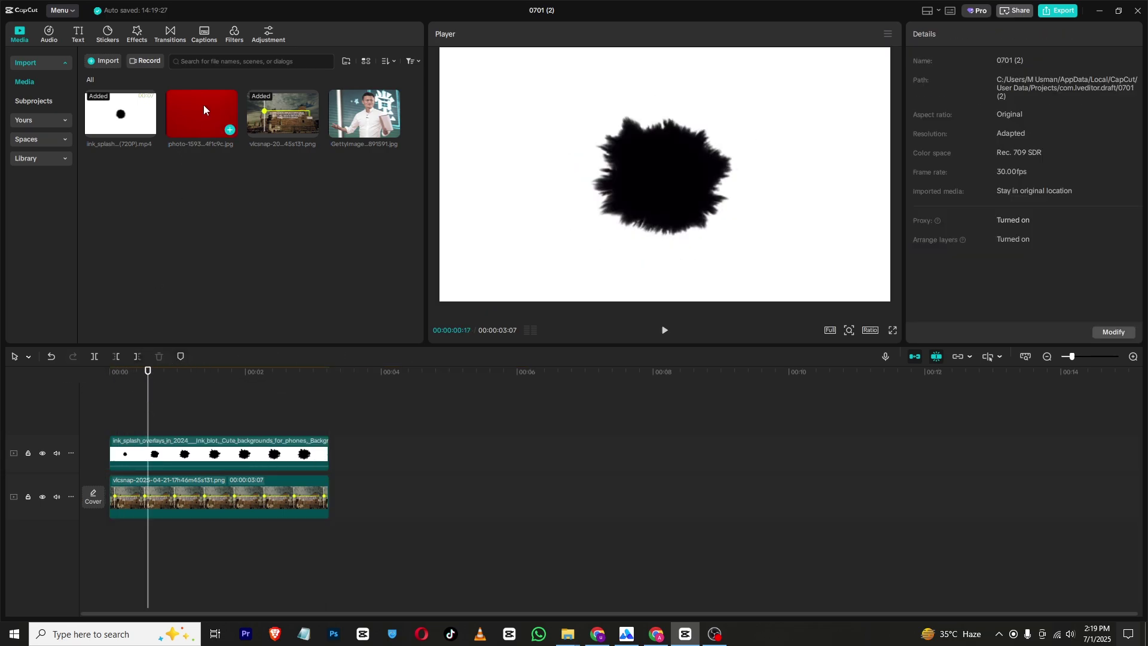
left_click_drag(204, 106, 104, 411)
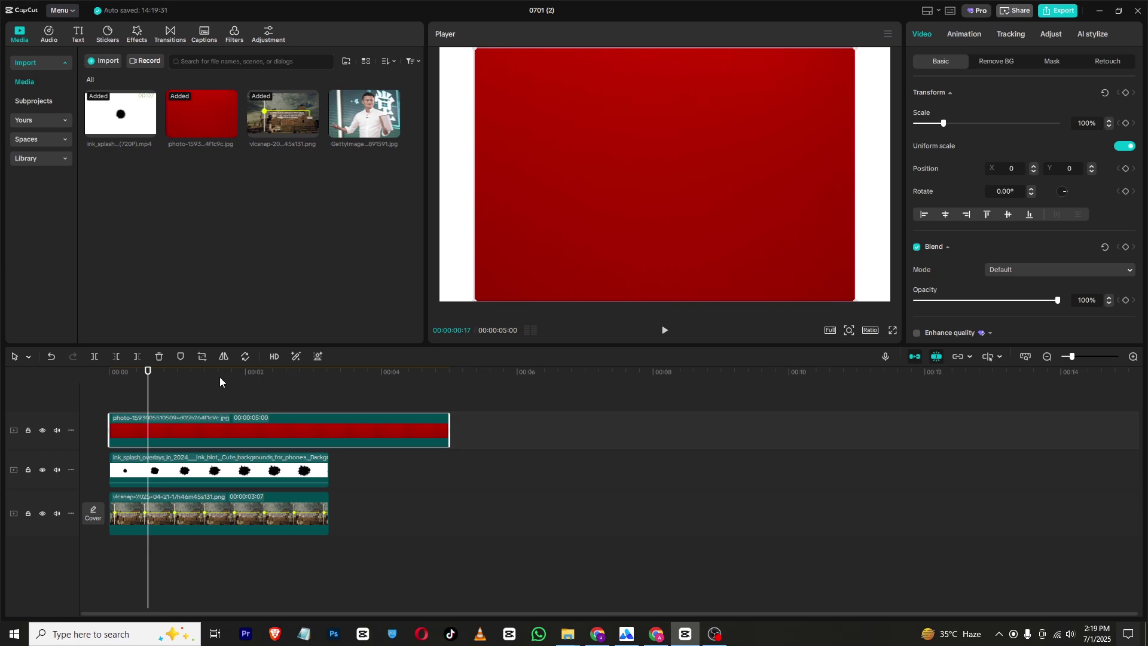
left_click_drag(220, 378, 325, 390)
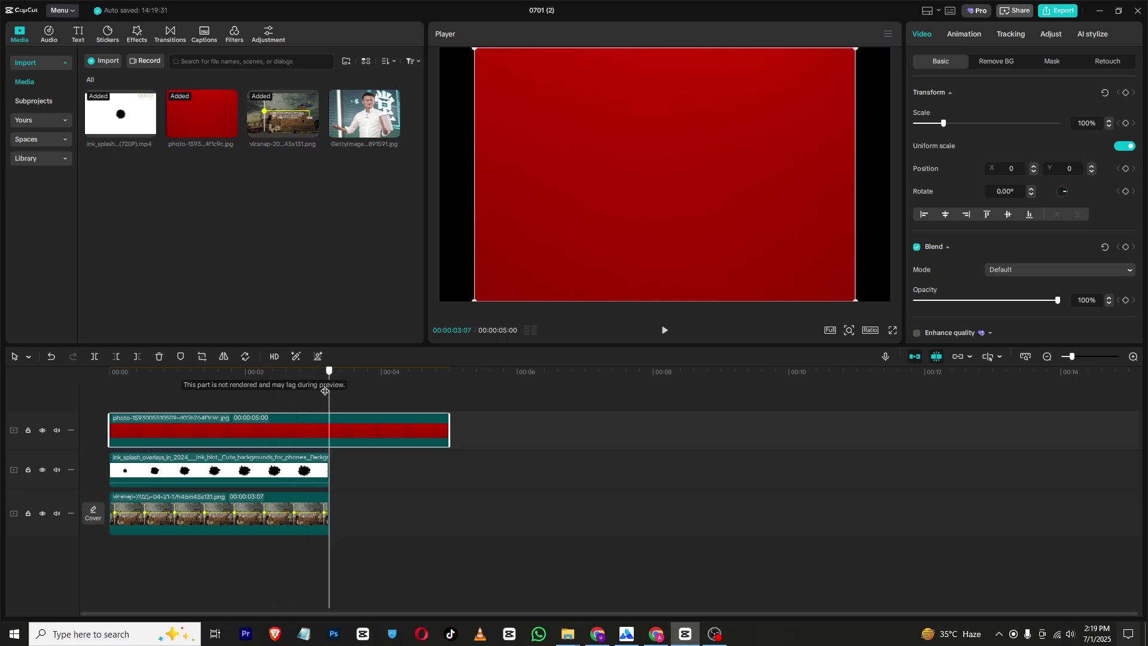
left_click(139, 359)
left_click(85, 379)
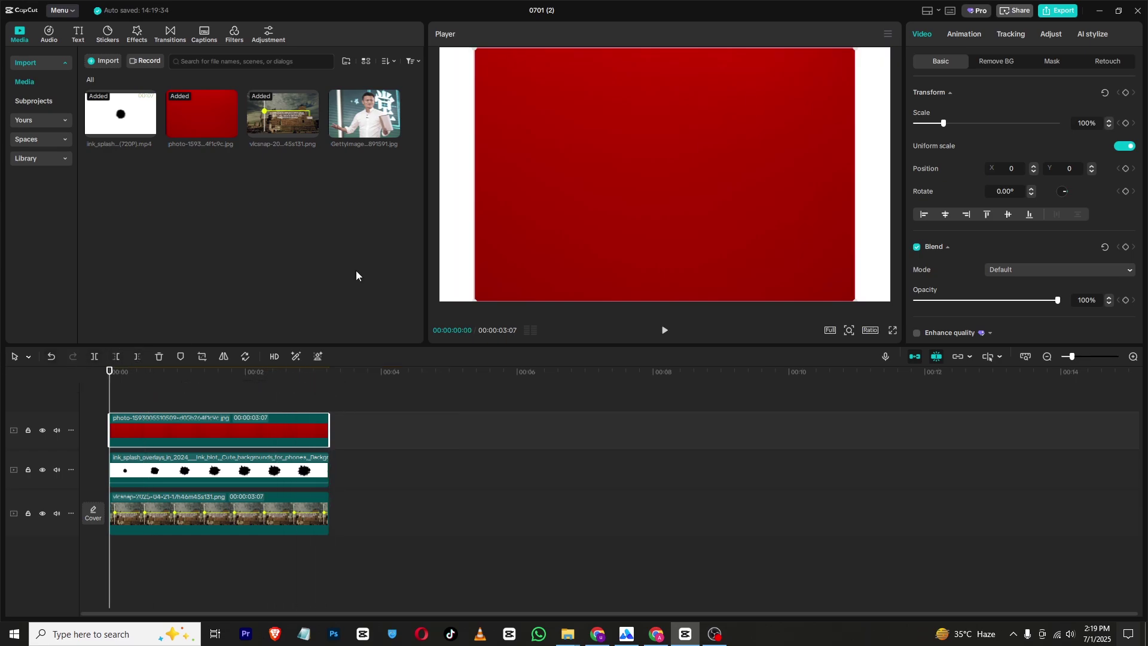
Set the red photo's blend mode to Screen and select it with the ink splash.
left_click(1003, 269)
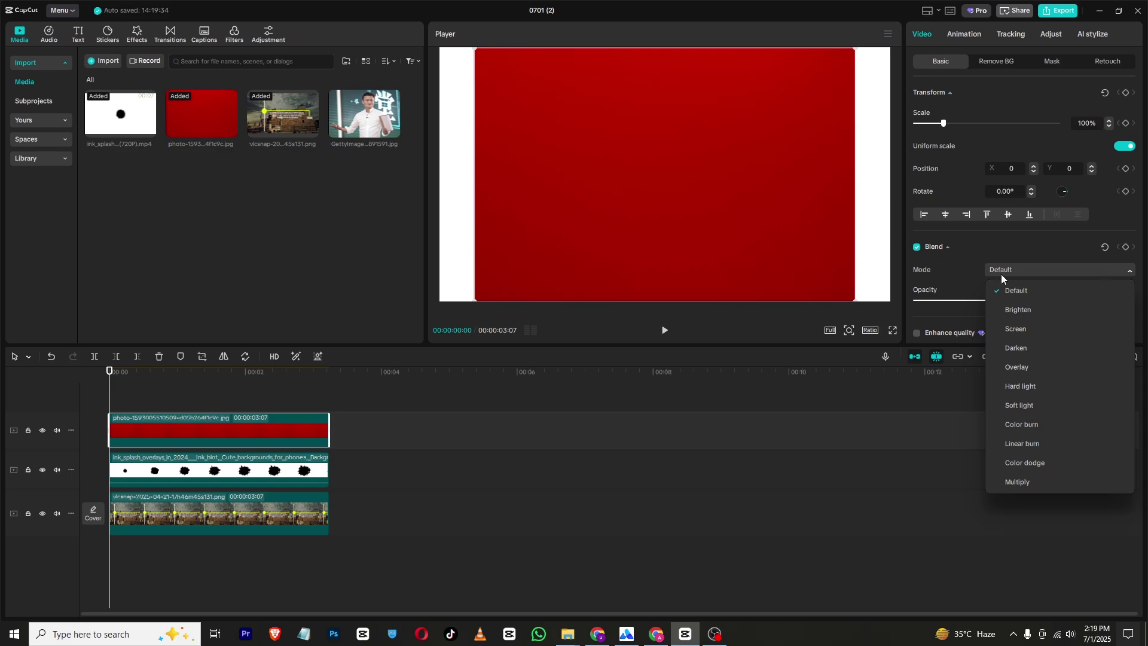
left_click(1011, 329)
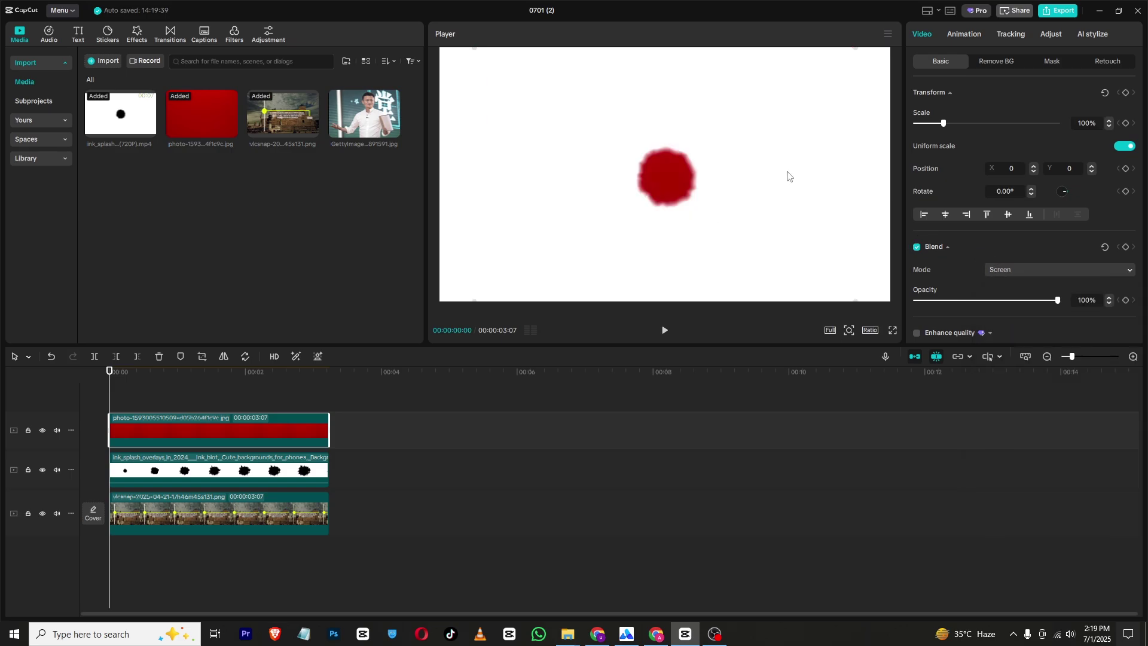
left_click(198, 394)
left_click(352, 409)
left_click_drag(362, 395, 293, 464)
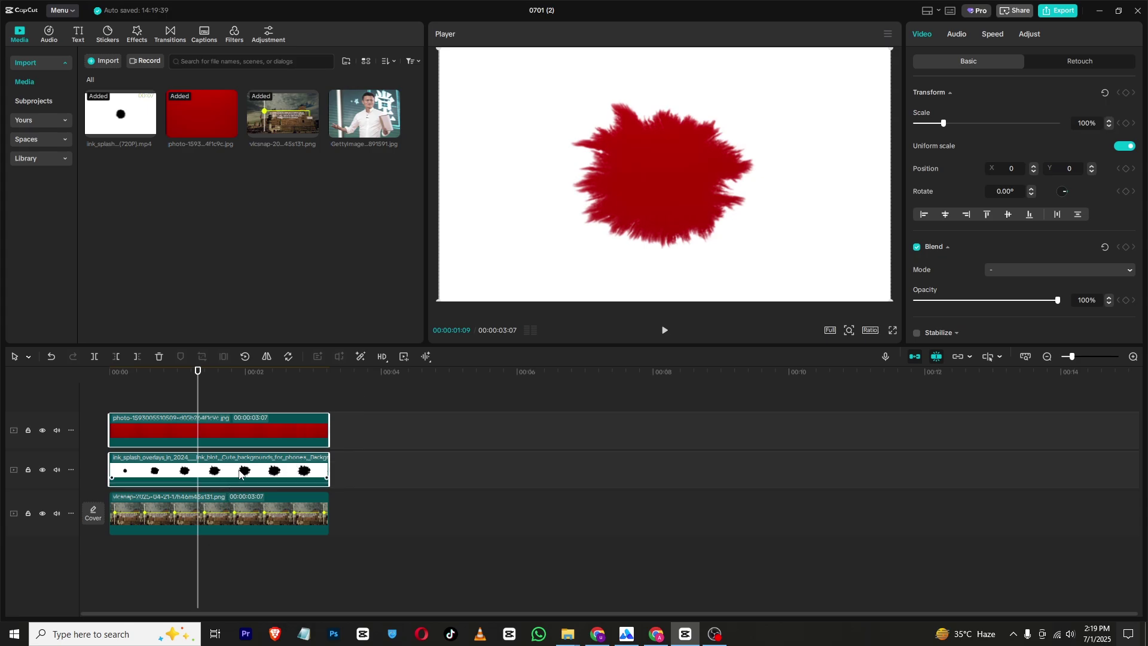
Combine the selected red photo and ink splash into a compound clip.
right_click(239, 472)
left_click(271, 389)
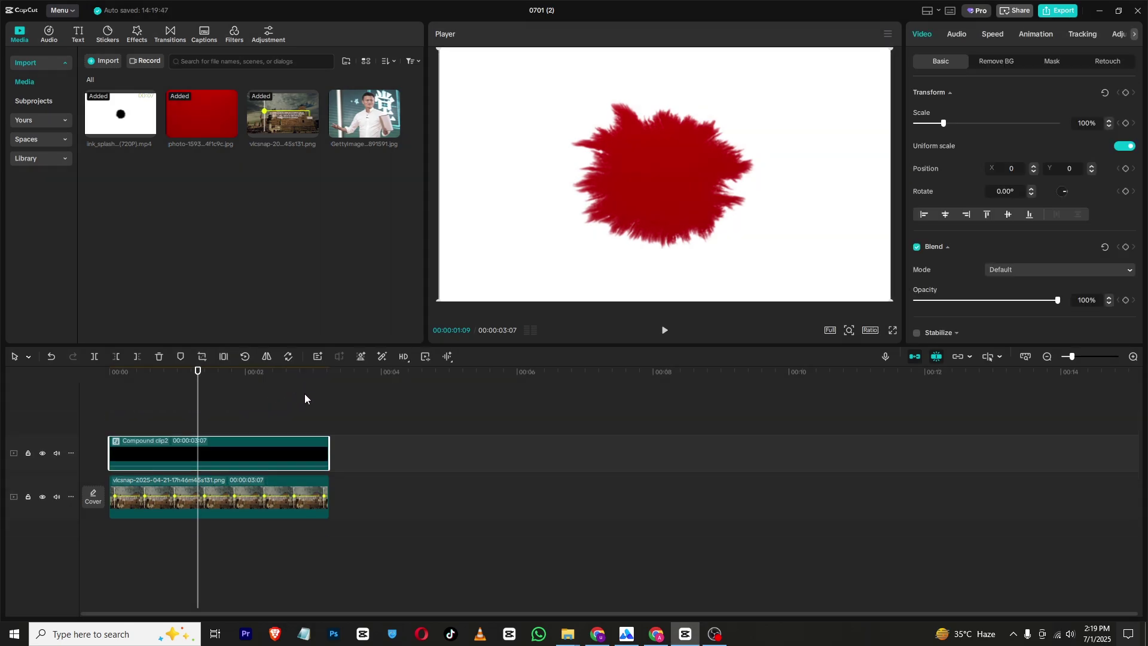
mouse_move(171, 388)
left_mouse_down()
mouse_move(89, 406)
mouse_move(182, 389)
left_mouse_up()
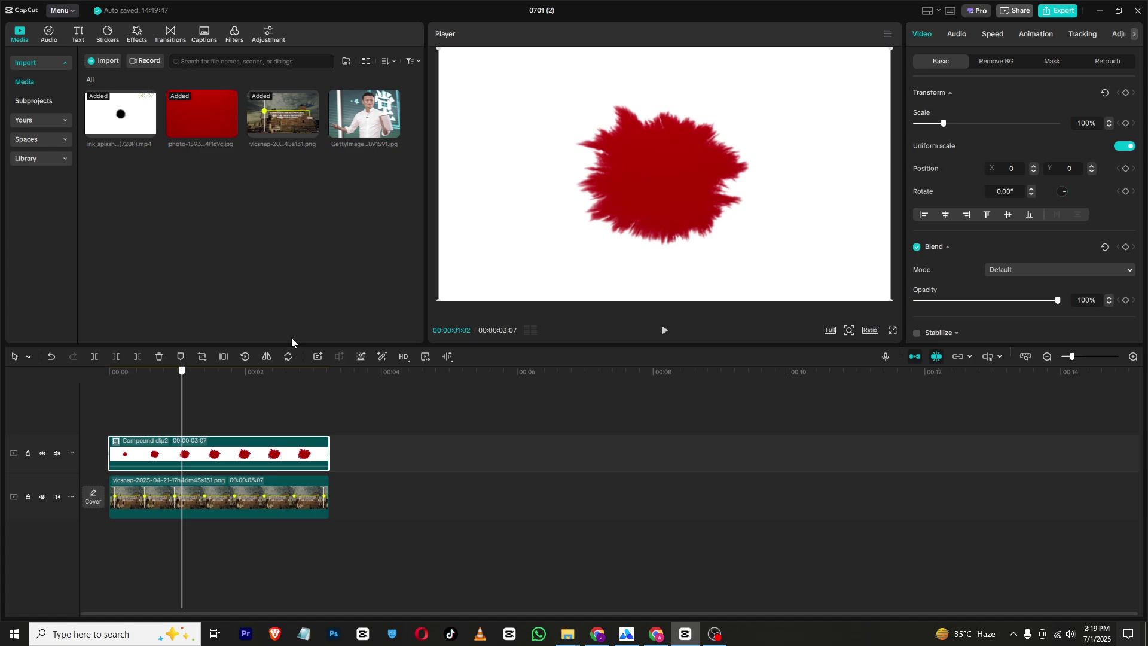
Enable Chroma key in Remove BG to key out the compound clip's white background.
left_click(990, 66)
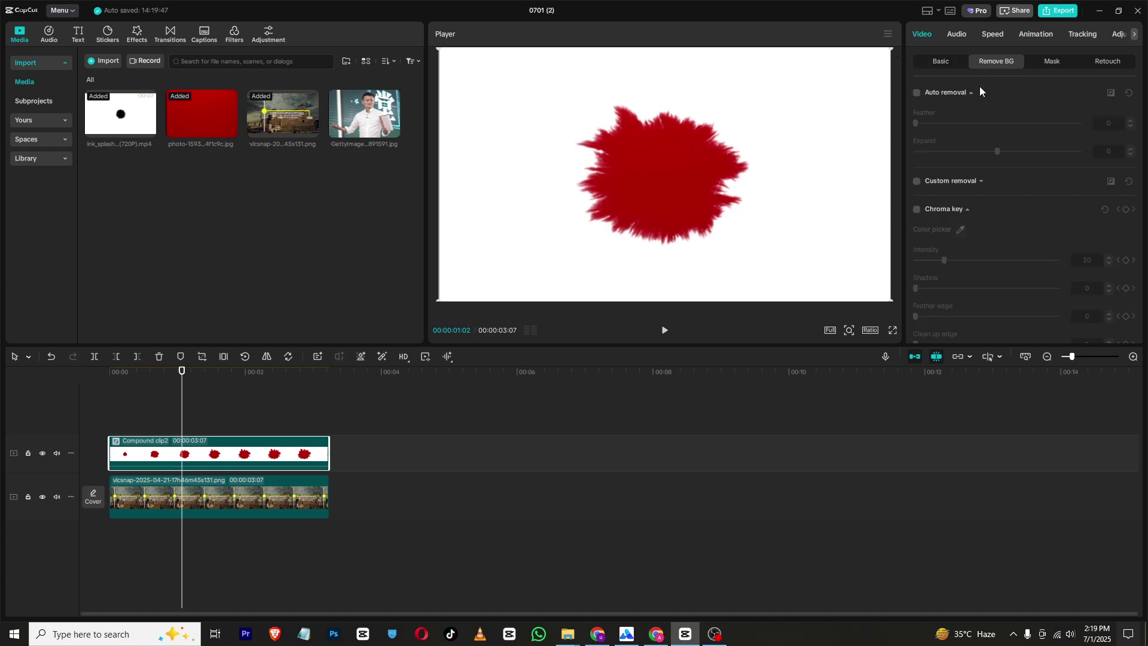
left_click(917, 210)
left_click(884, 223)
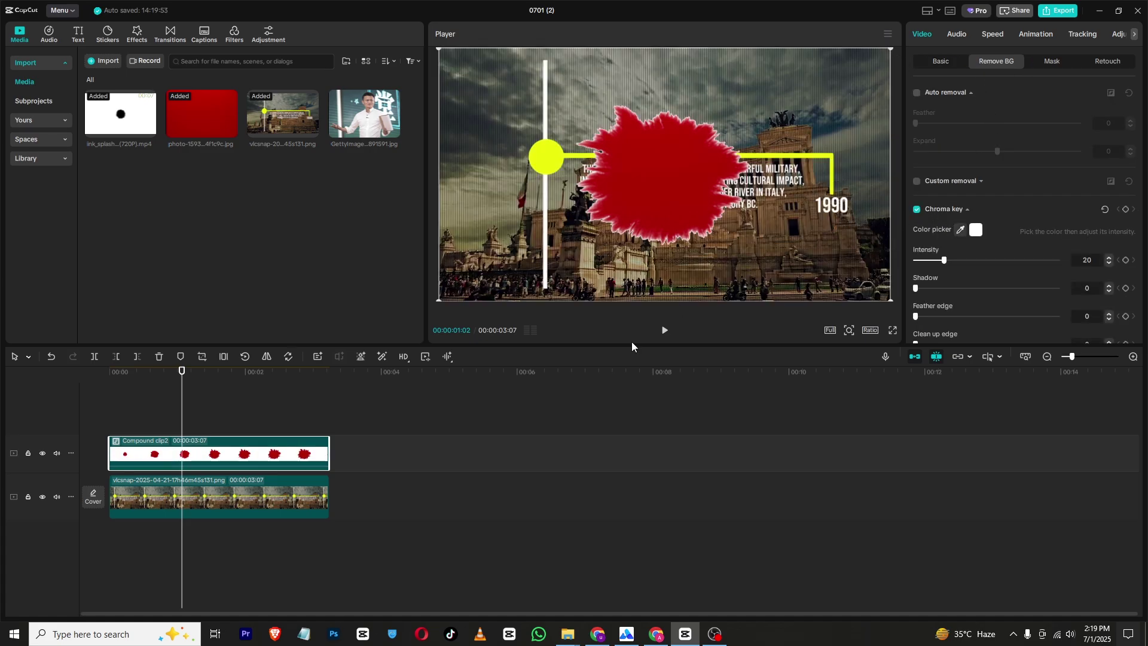
Change the red splash compound clip's blend mode to Darken.
left_click(931, 65)
scroll(990, 264, "down", 3)
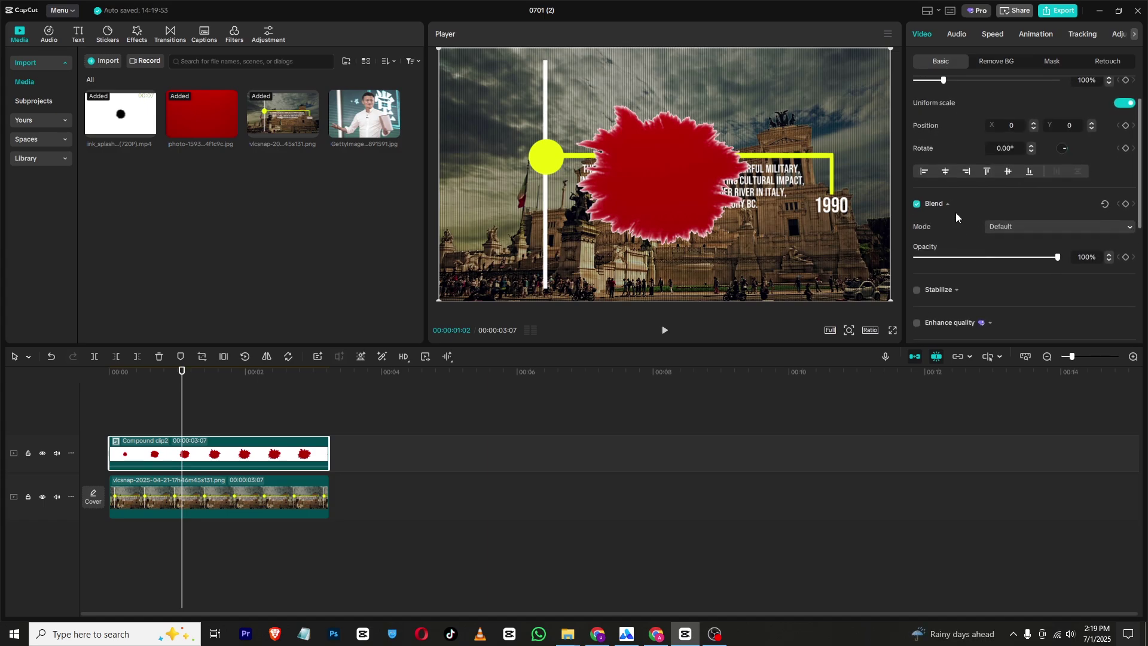
left_click(991, 226)
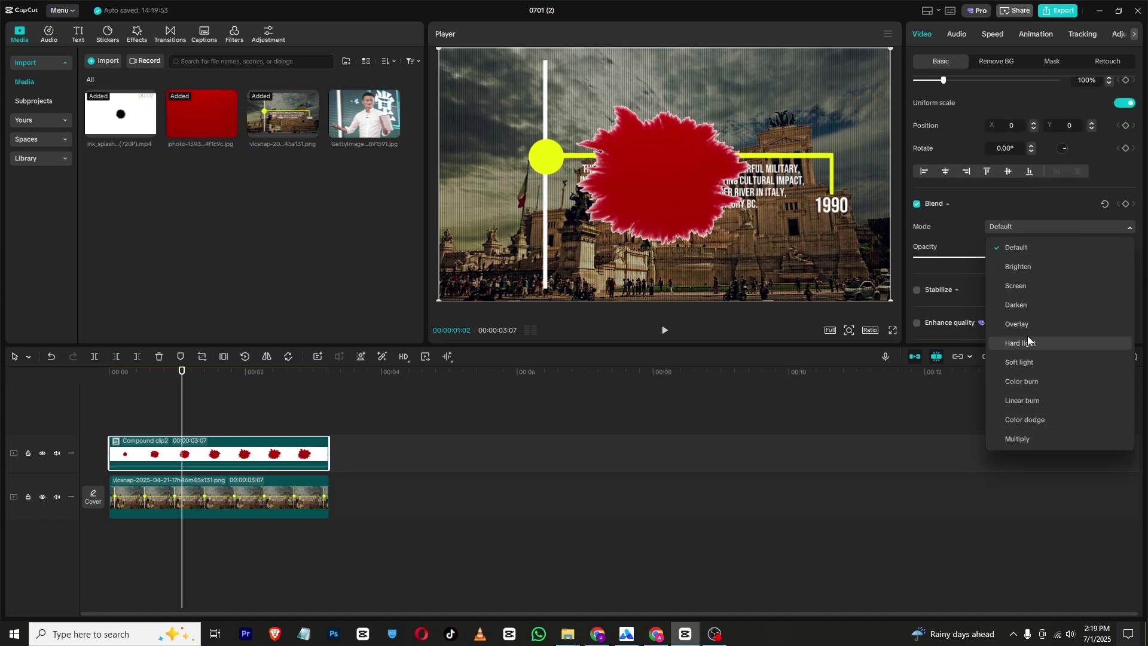
left_click(1042, 304)
left_click_drag(203, 425, 165, 367)
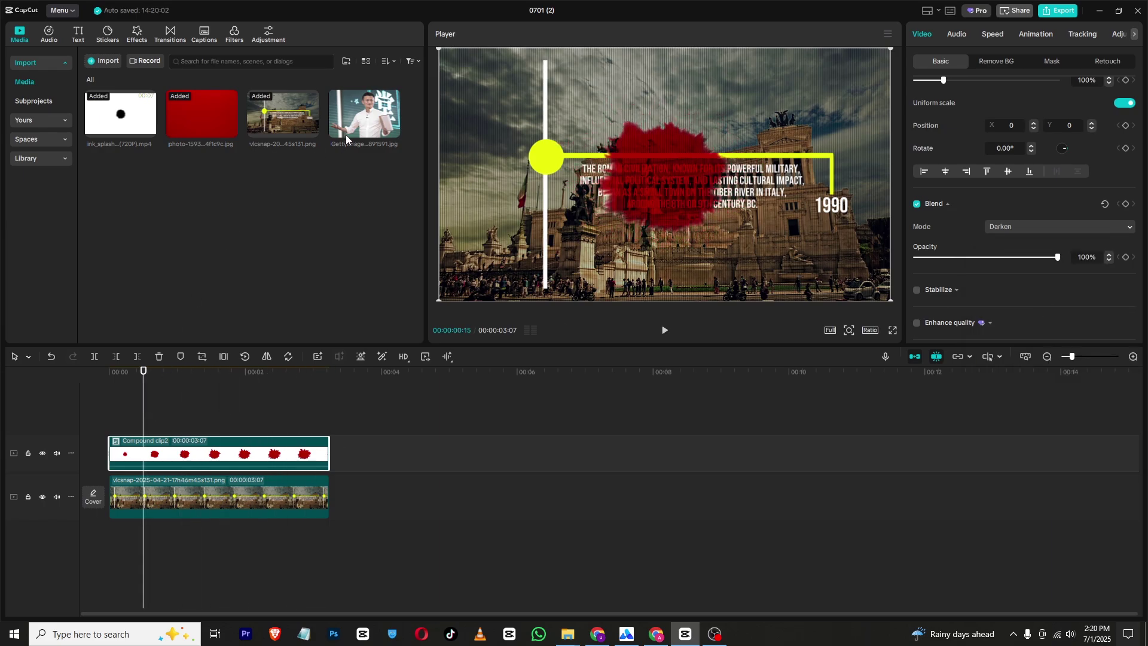
Add the GettyImages presenter photo on a new top track, trimmed to end at 3:07.
left_click_drag(363, 114, 109, 414)
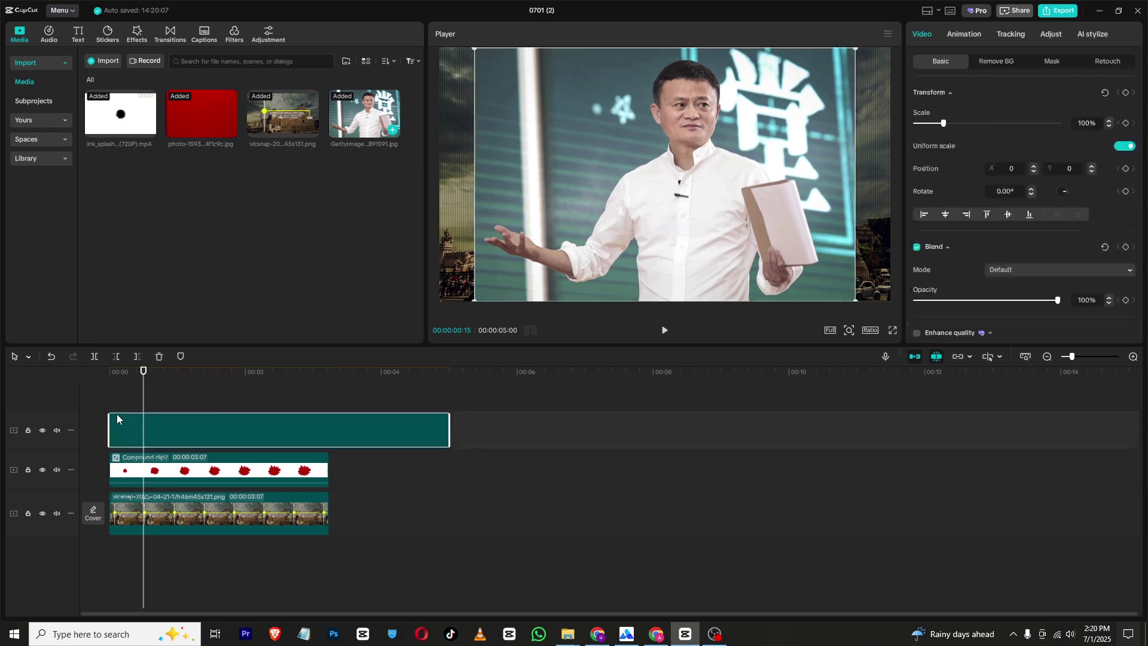
left_click_drag(352, 372, 310, 391)
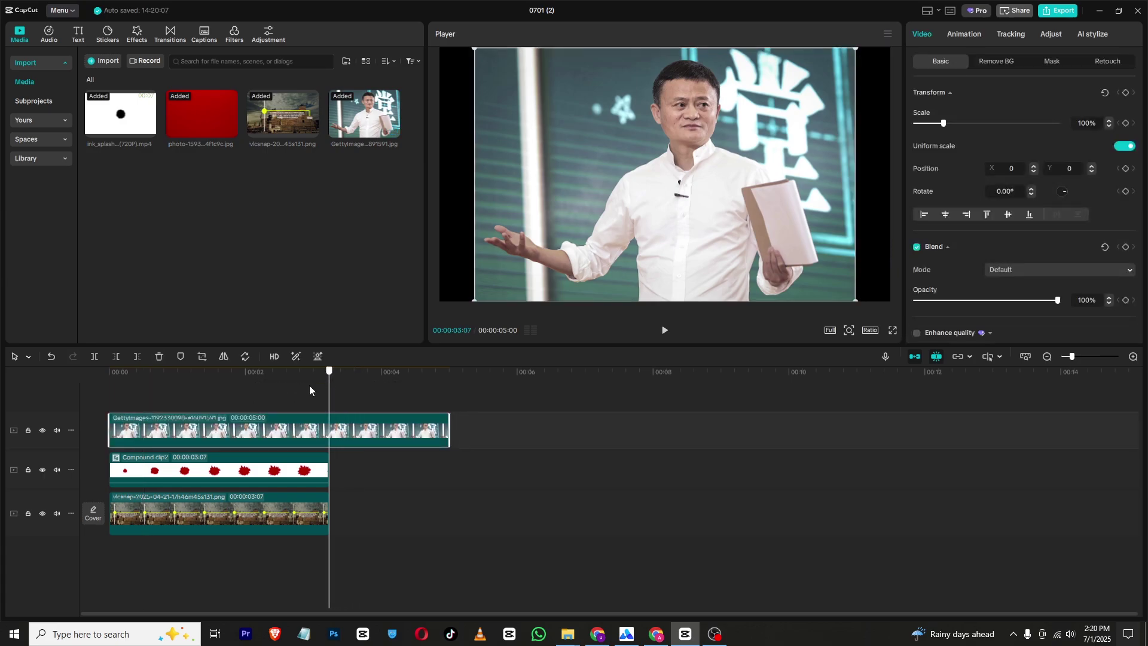
left_click(133, 357)
left_click(201, 395)
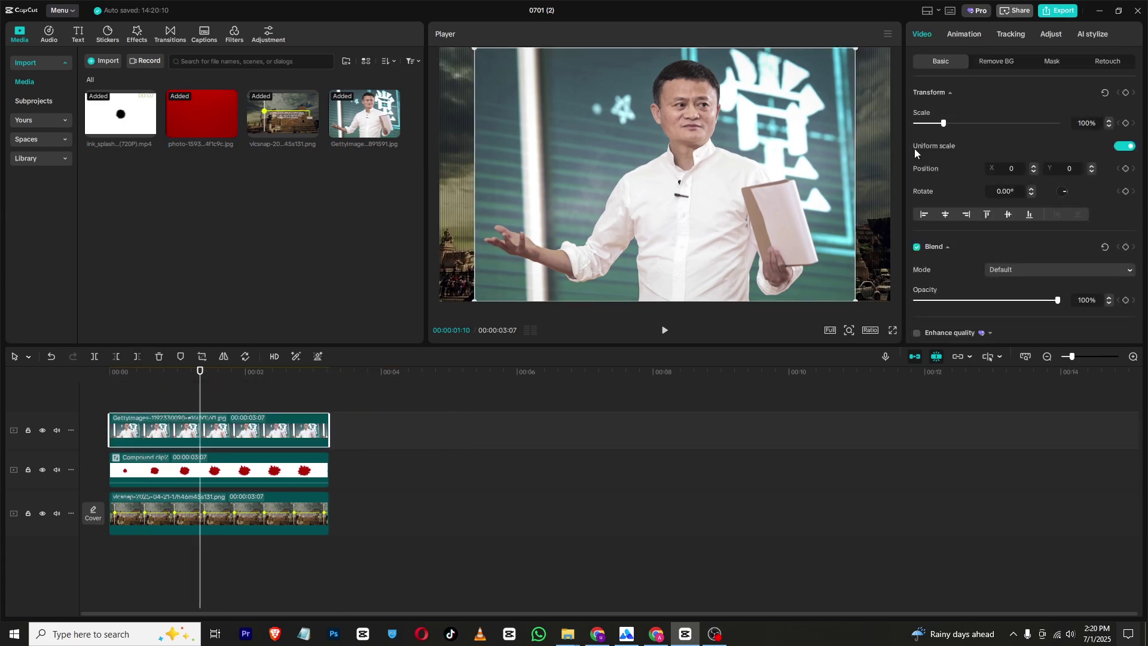
Turn on Auto removal for the presenter's background and nudge the cutout slightly right.
left_click(979, 64)
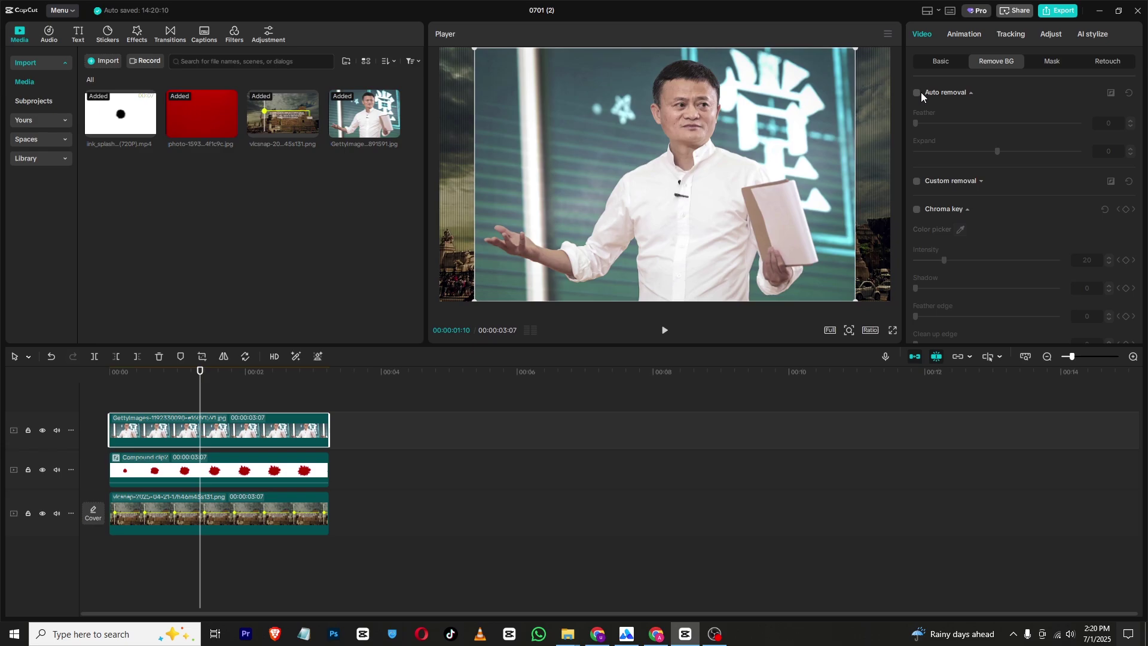
left_click(917, 93)
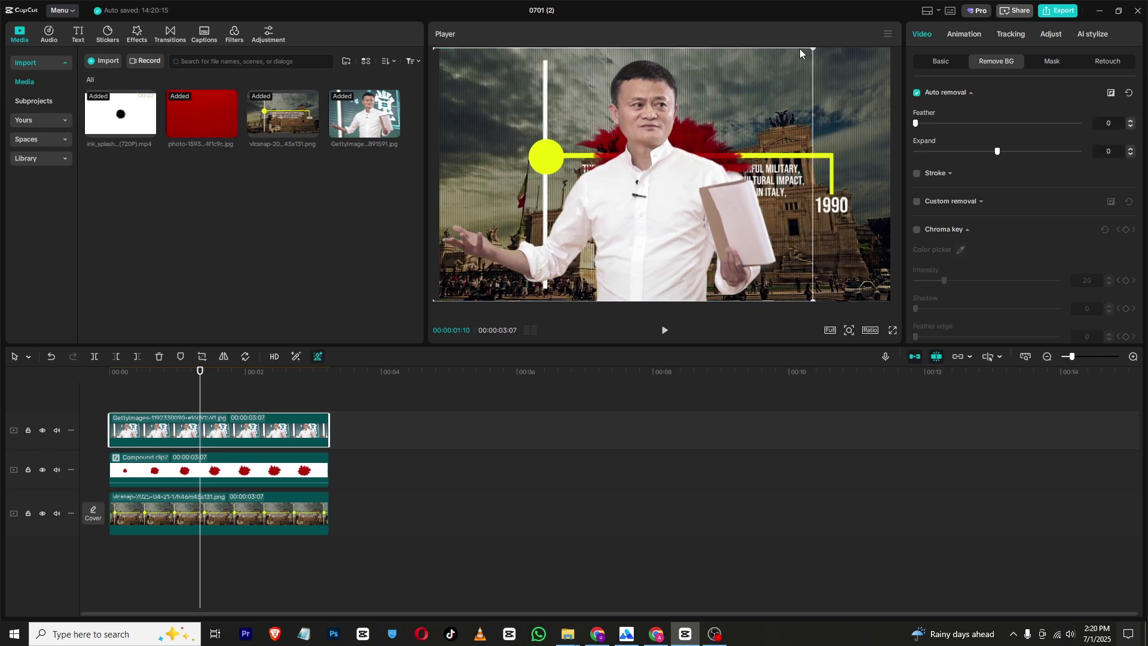
left_click_drag(684, 127, 699, 124)
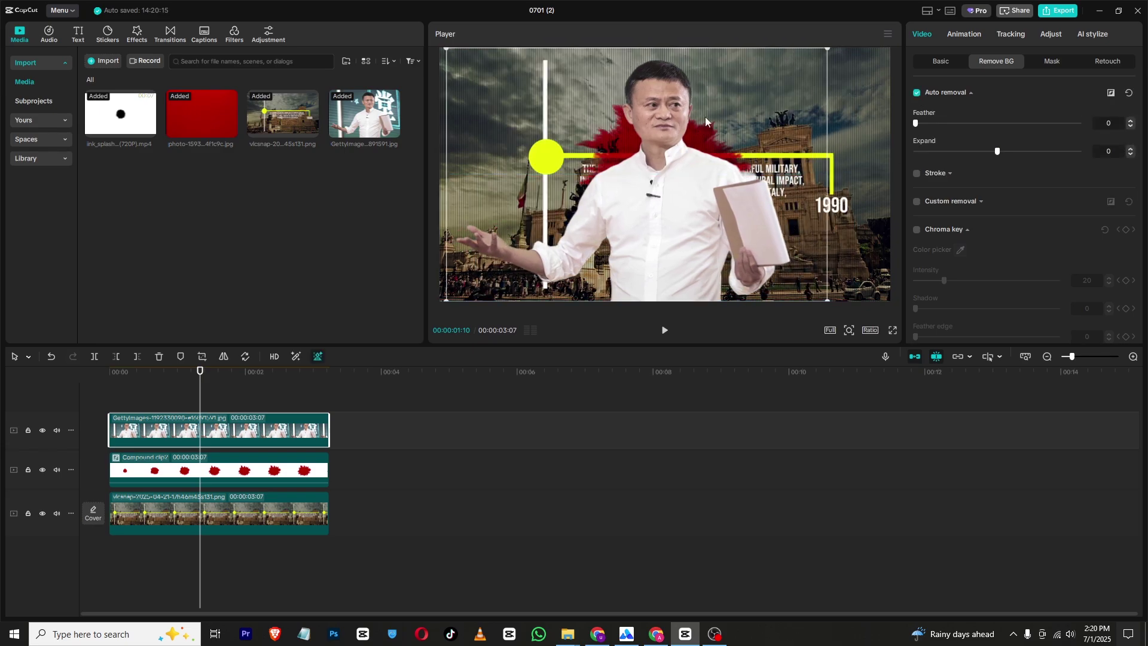
left_click(217, 395)
Enlarge the red ink-splash compound clip in its Basic transform settings.
left_click(81, 386)
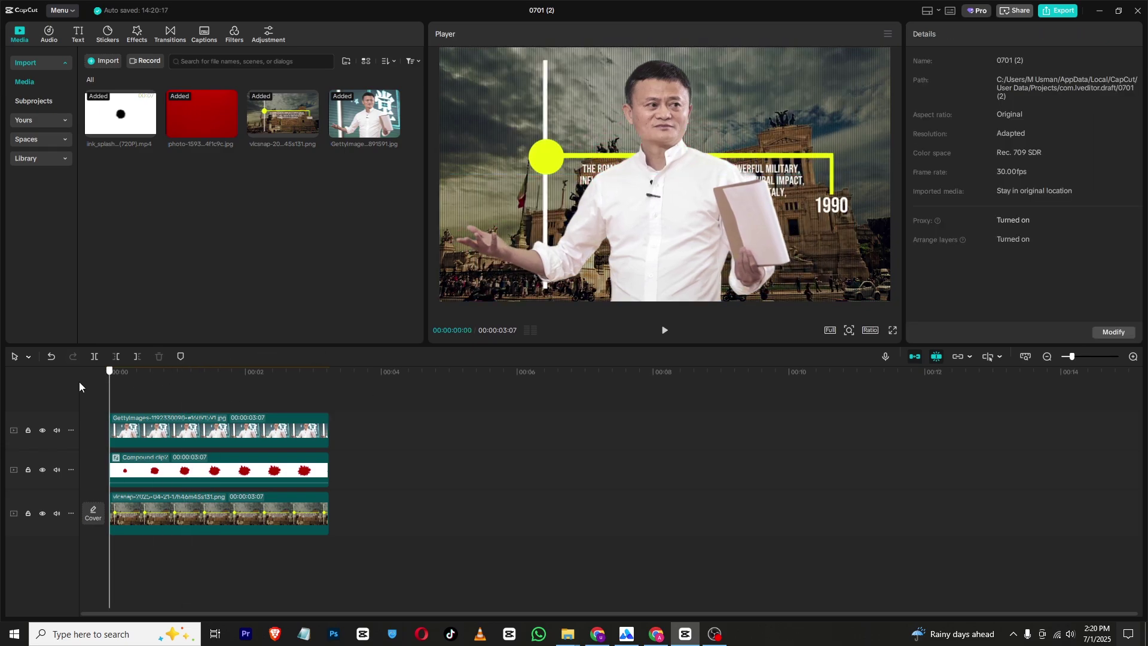
left_click(157, 474)
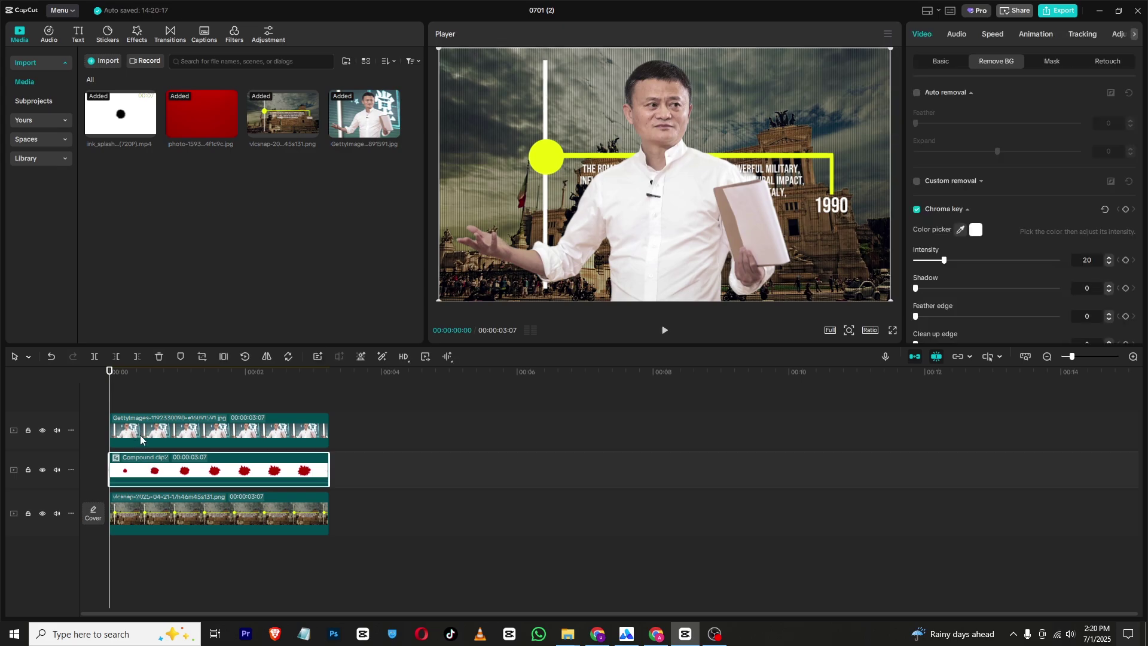
left_click(941, 61)
left_click_drag(946, 121, 990, 127)
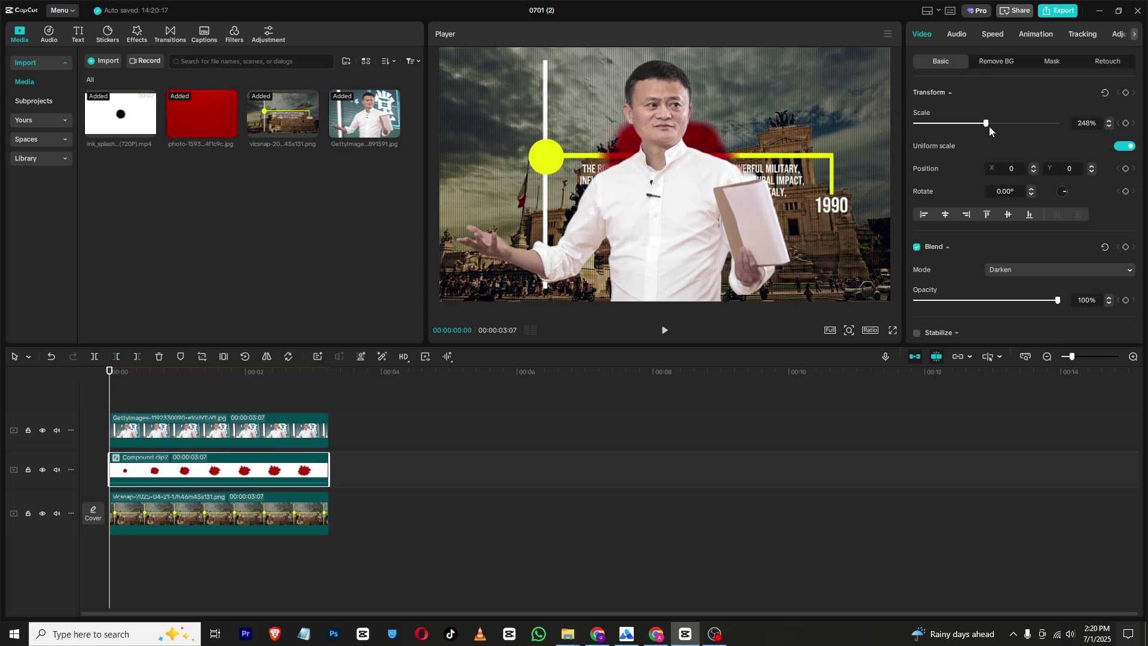
left_click_drag(192, 385, 258, 392)
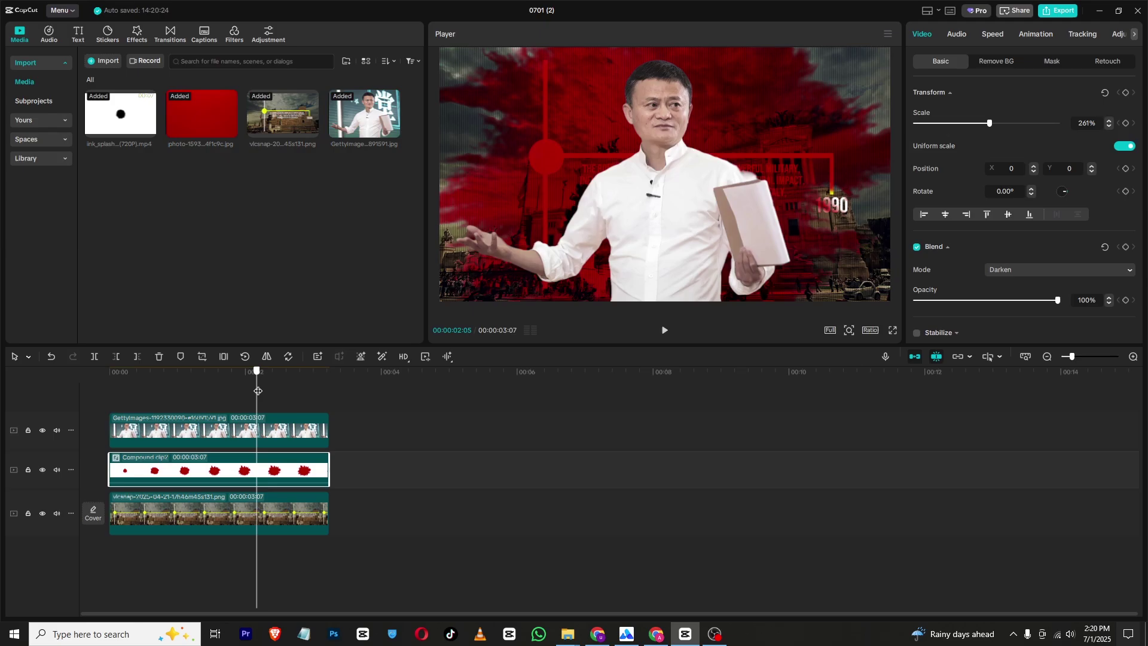
left_click_drag(990, 122, 1031, 126)
left_click(149, 391)
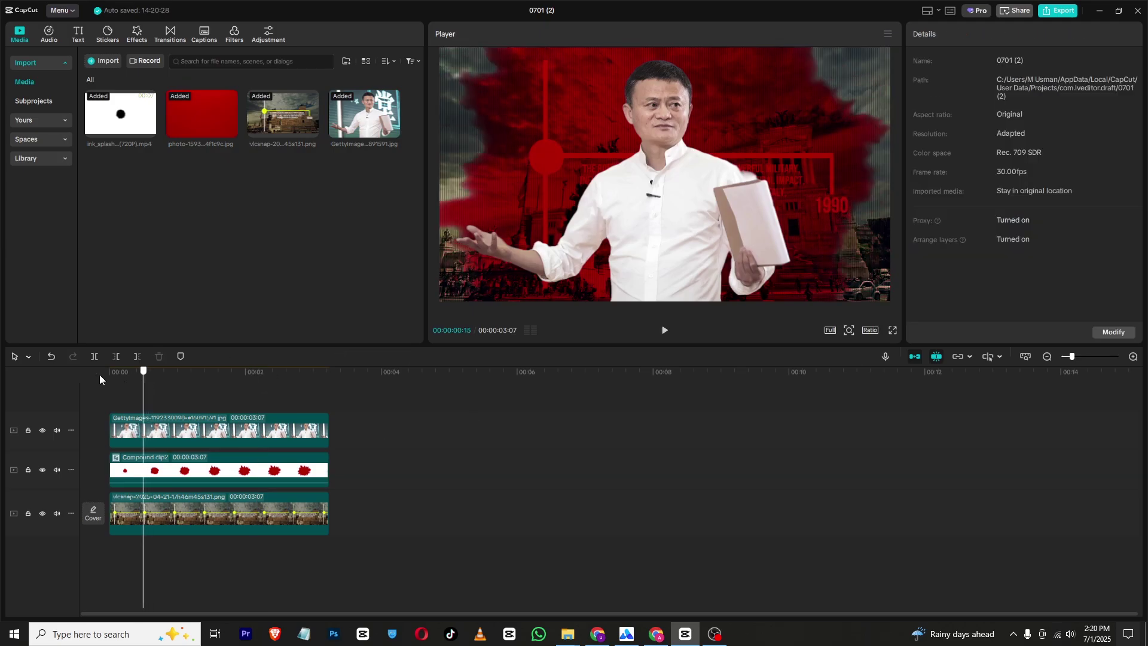
left_click(81, 372)
Set the splash to Position Y -374 and Scale 395%, then preview playback.
left_click(171, 465)
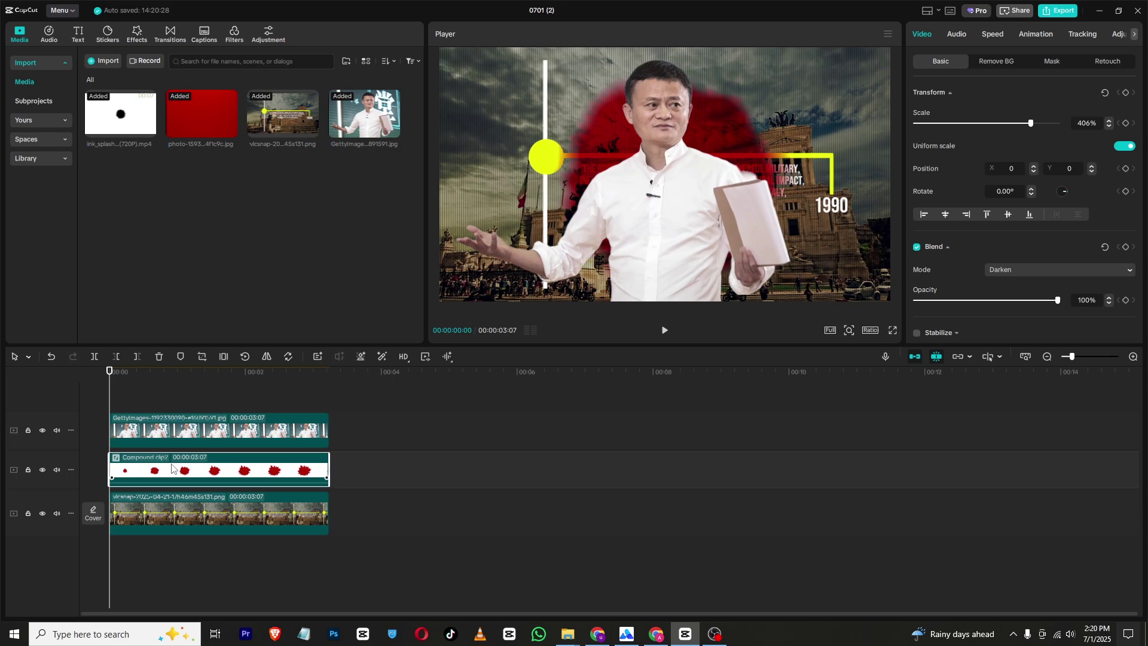
left_click_drag(1031, 124, 1028, 123)
left_click_drag(652, 179, 631, 263)
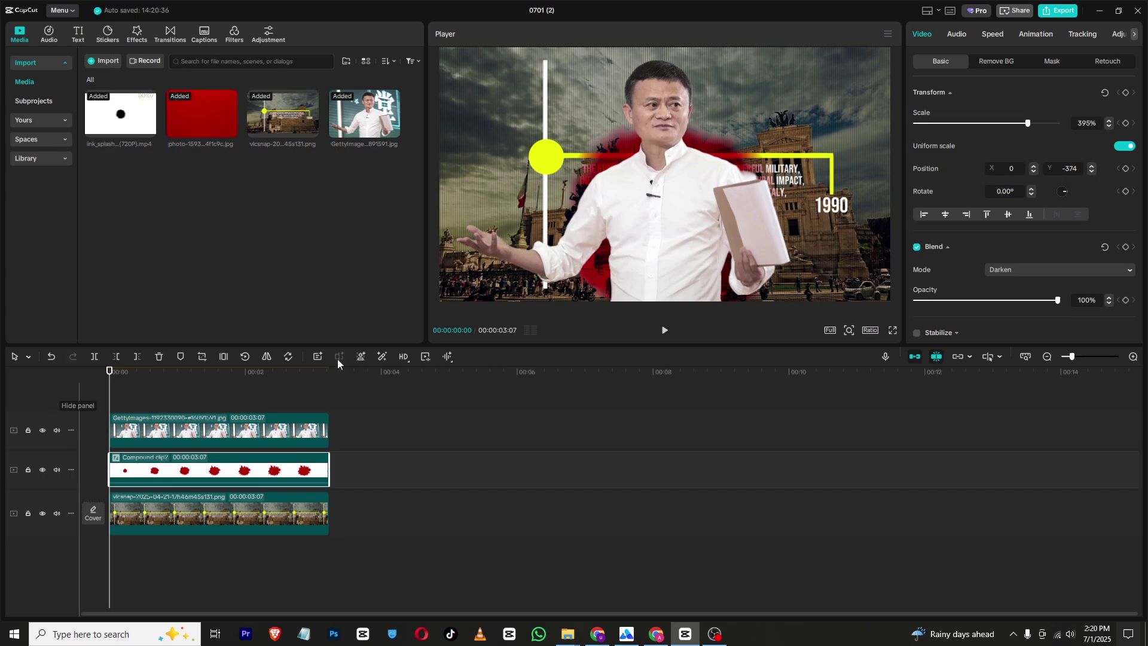
left_click(665, 331)
left_click(666, 332)
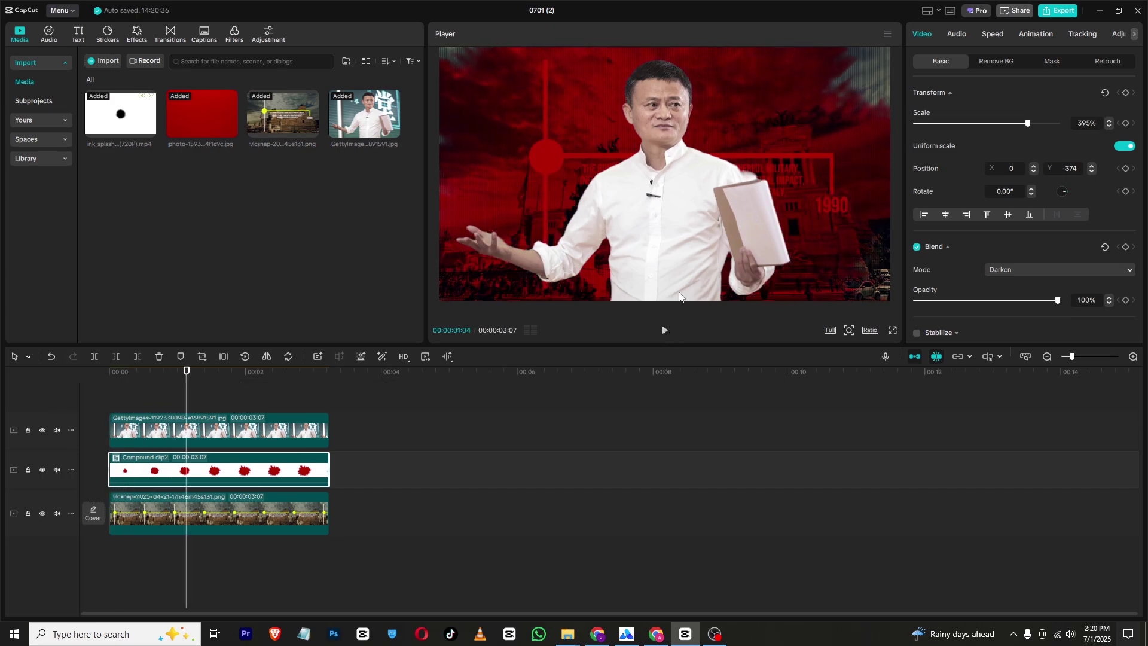
Apply Dark Night to the person clip (Filters 7, Texture 54, Range 38) and to the background clip.
key("Home")
left_click(137, 34)
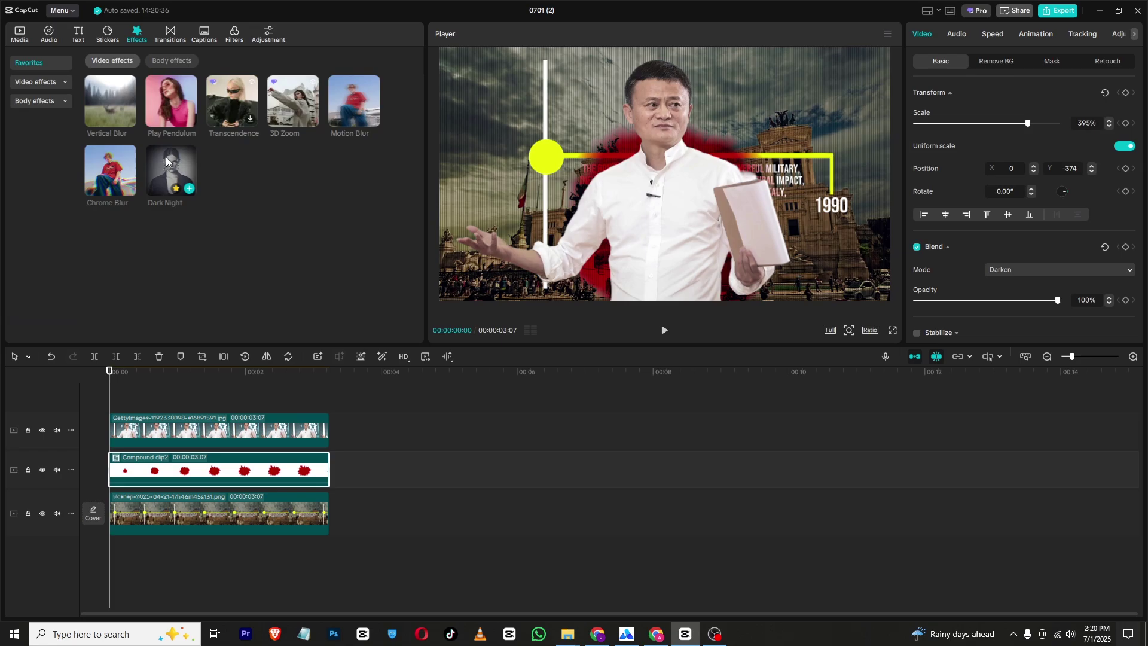
left_click_drag(167, 161, 181, 432)
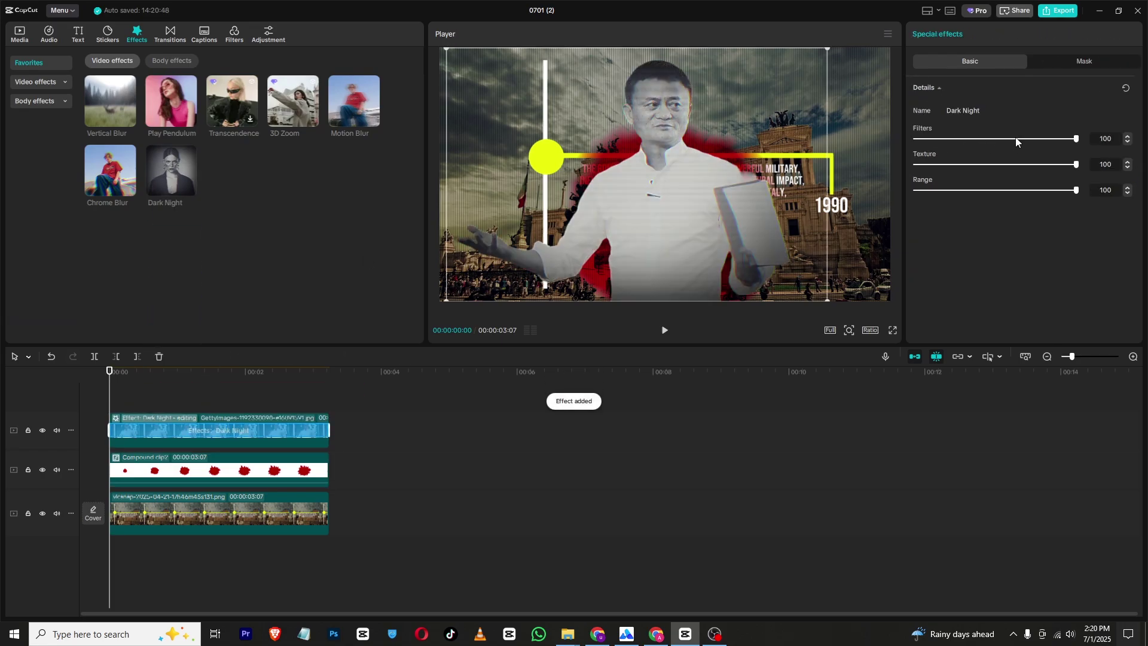
left_click(988, 164)
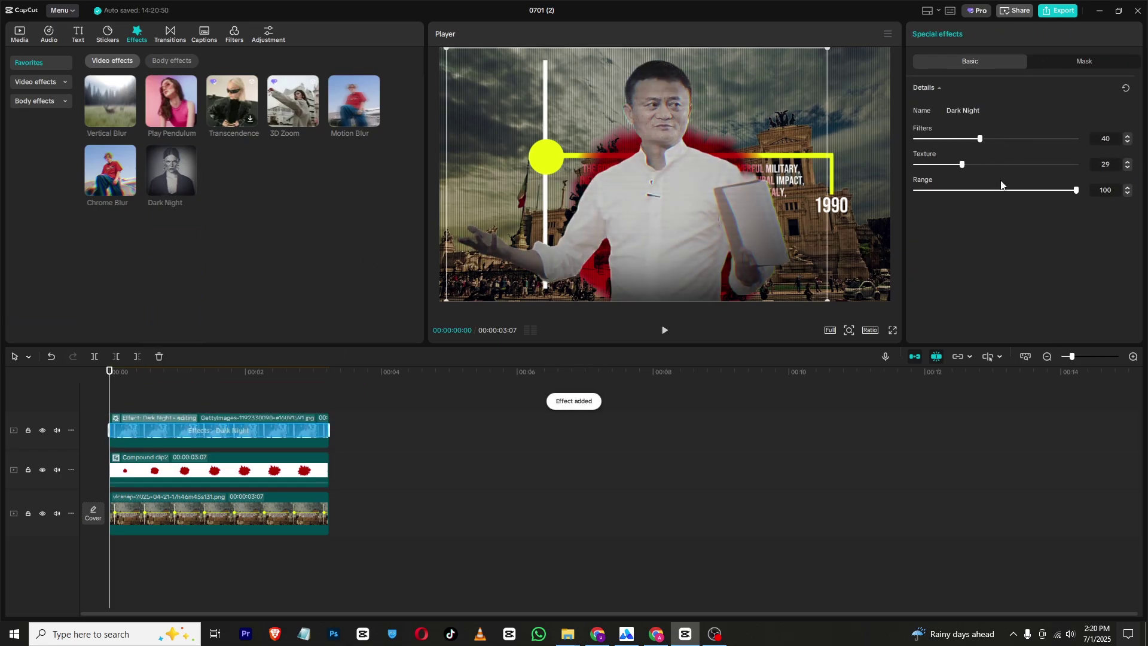
left_click(987, 190)
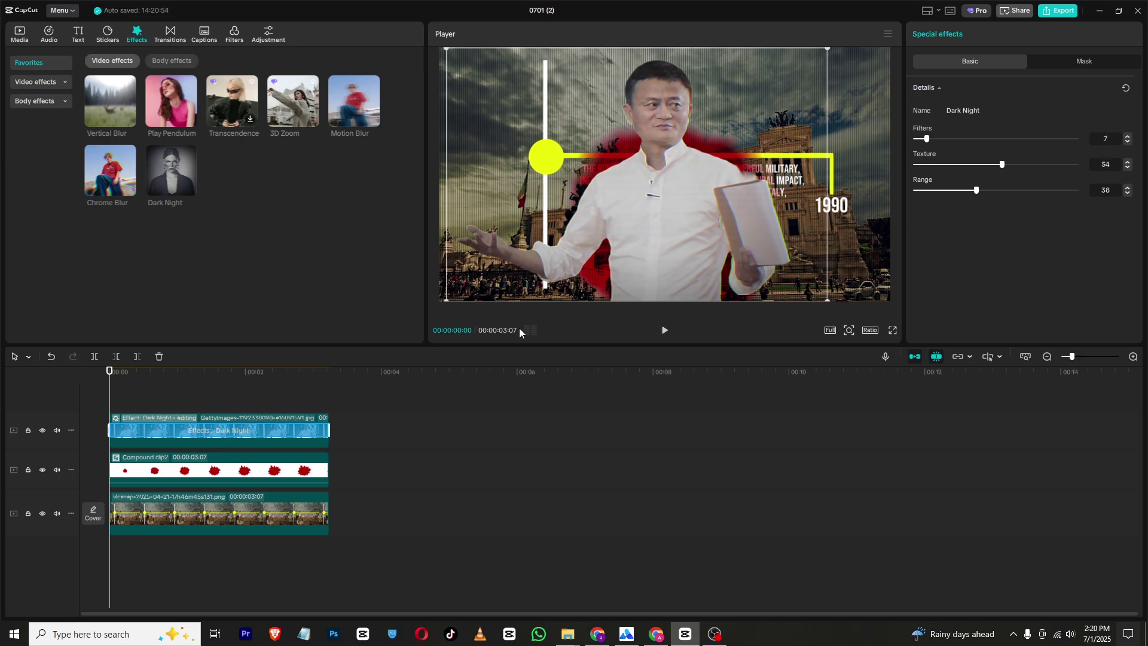
left_click_drag(173, 179, 149, 517)
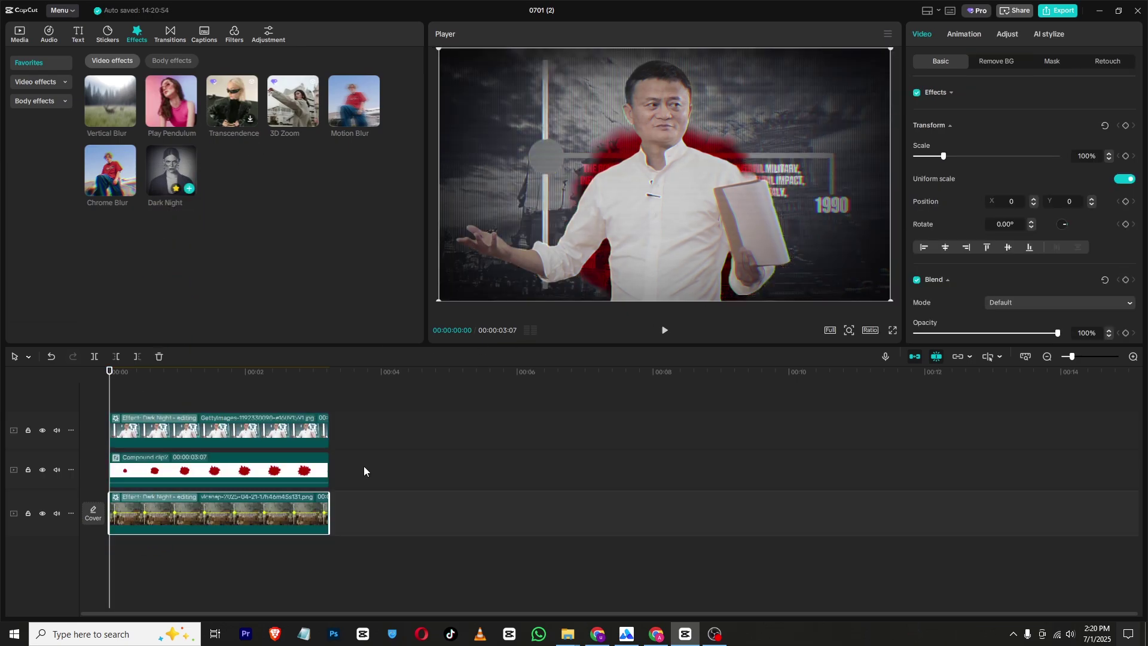
Set the background clip's Dark Night to Filters 30, Texture 46 and Range 42.
left_click(977, 138)
left_click(990, 164)
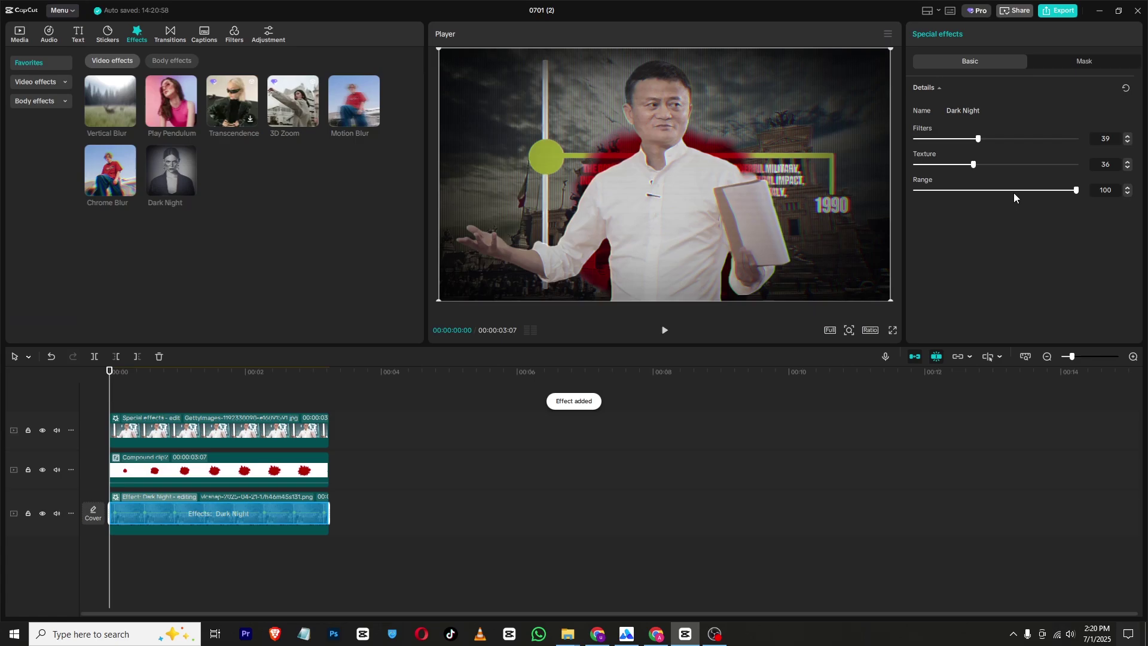
left_click_drag(992, 191, 973, 192)
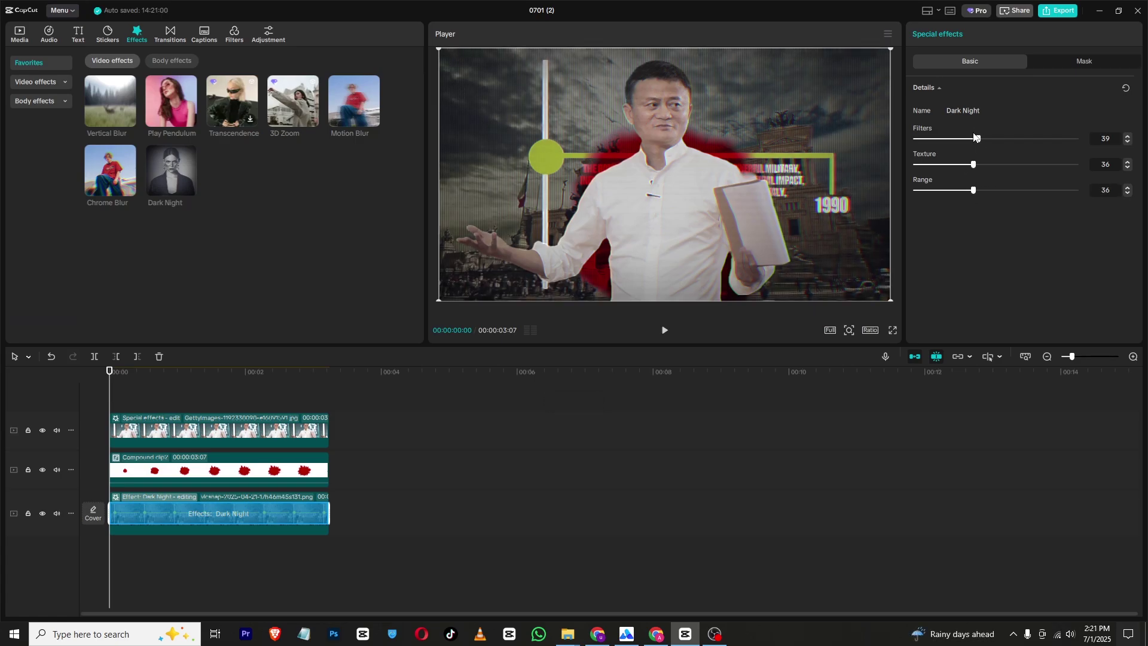
left_click(990, 164)
left_click(987, 190)
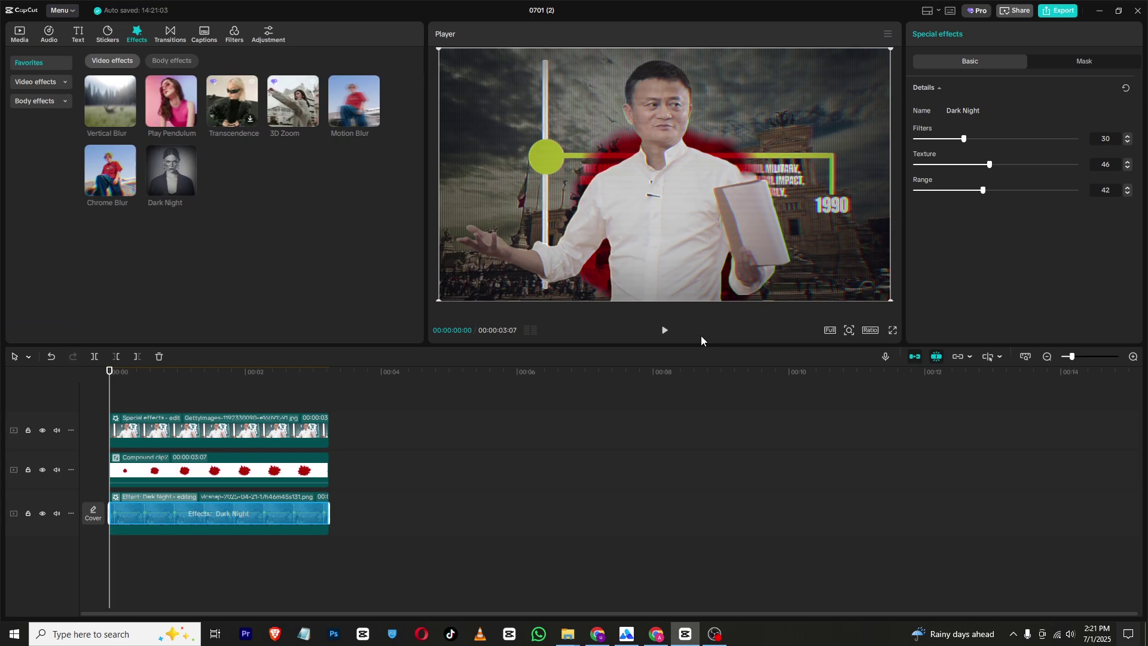
Play the preview to check the darkened look, then rewind to the start.
left_click(664, 331)
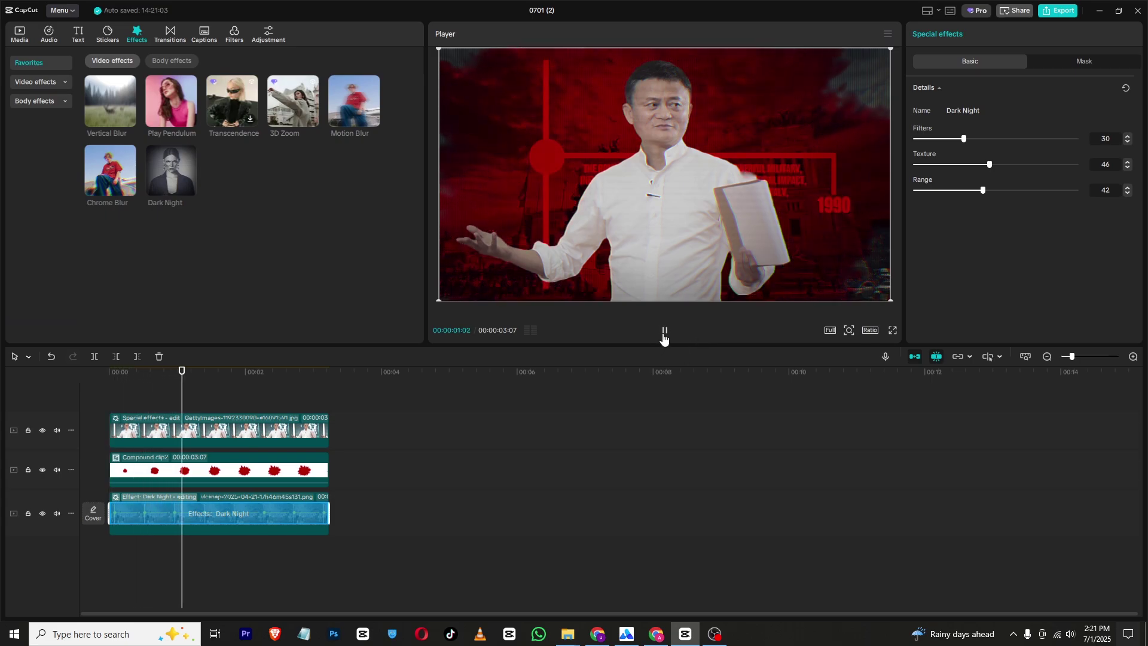
left_click(664, 332)
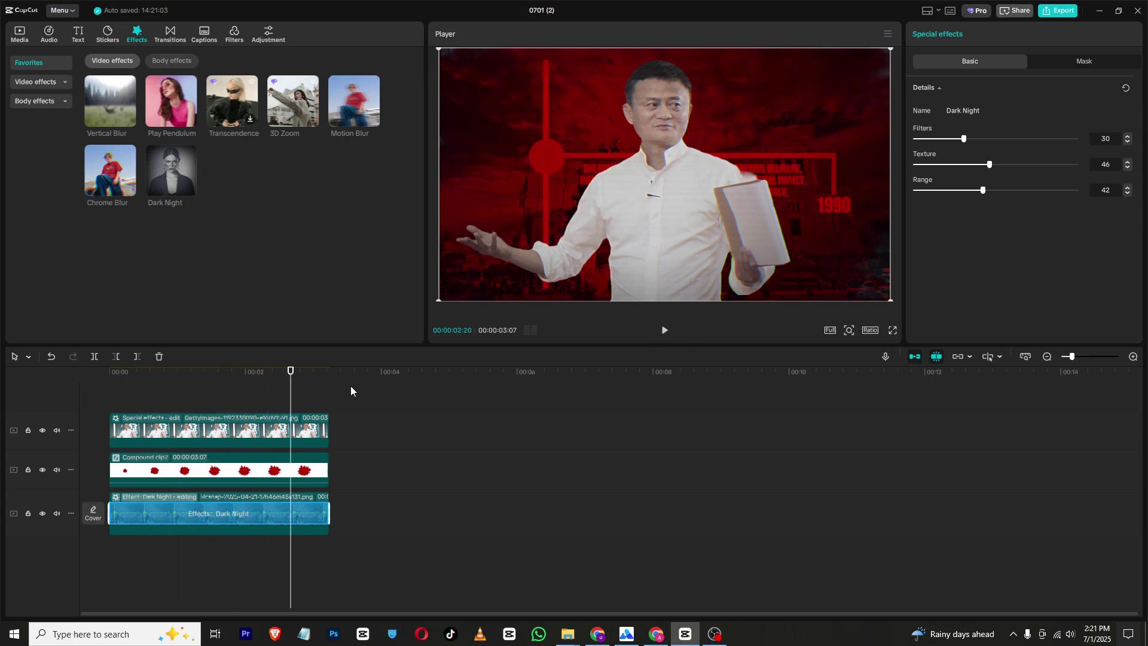
left_click(203, 382)
left_click_drag(199, 382, 88, 340)
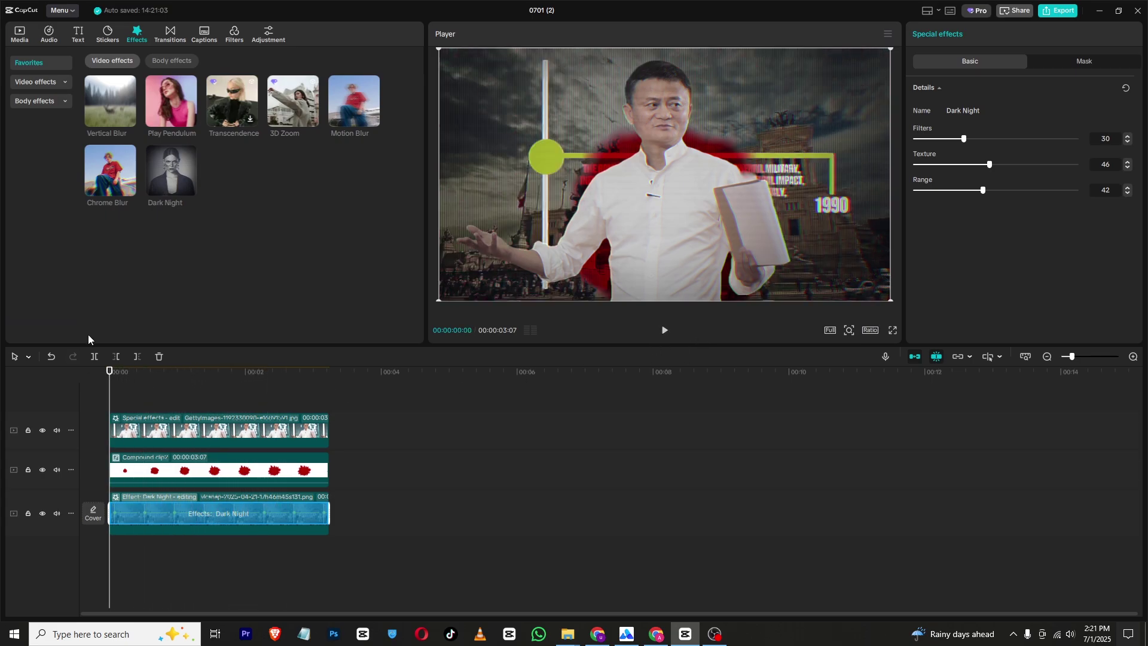
Open the Sound effects list in the Audio library.
left_click(36, 77)
left_click(20, 34)
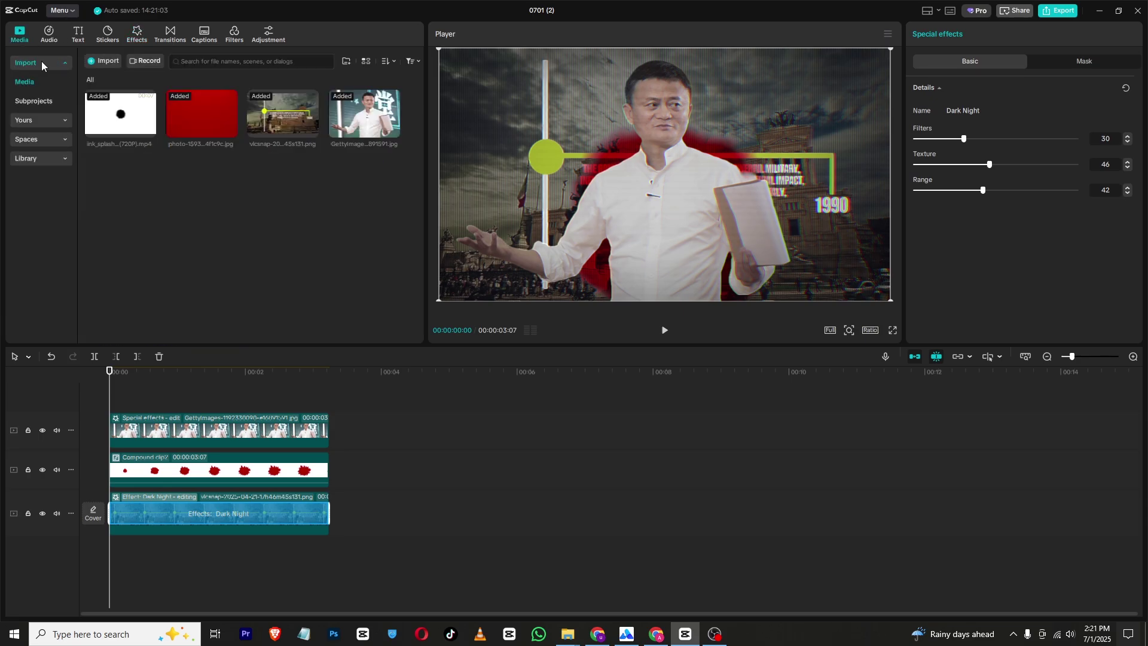
left_click(48, 35)
left_click(48, 107)
left_click(41, 124)
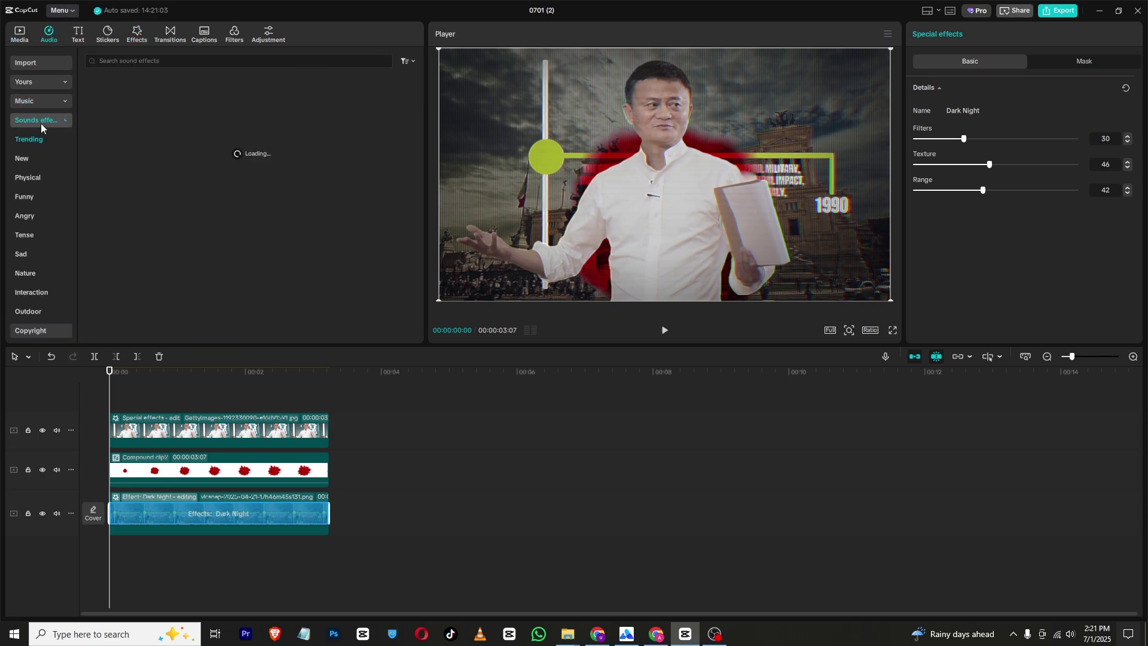
Search 'imp', preview Impact, and place it at 00:00 on a new audio track.
left_click(118, 58)
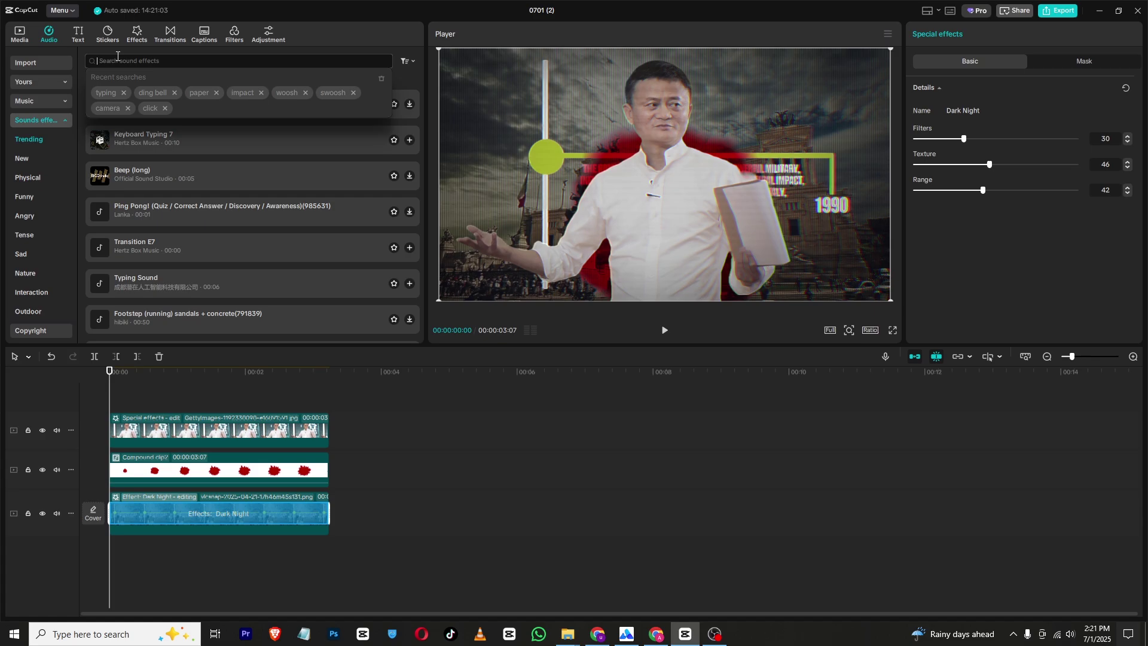
type("imp")
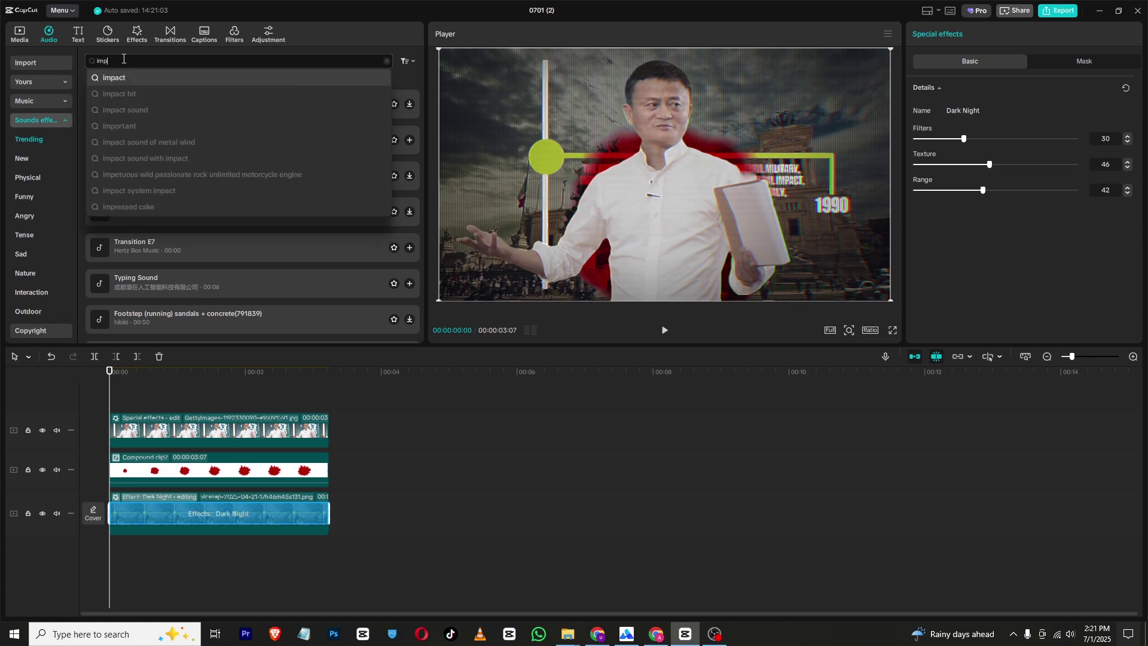
left_click(135, 73)
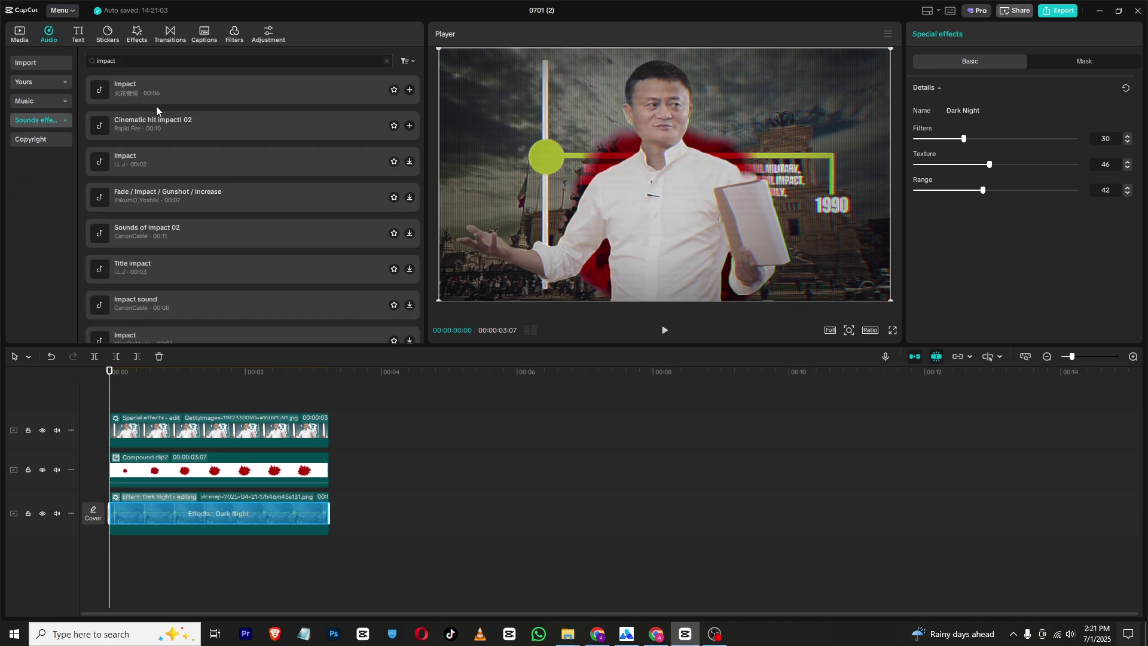
left_click(162, 89)
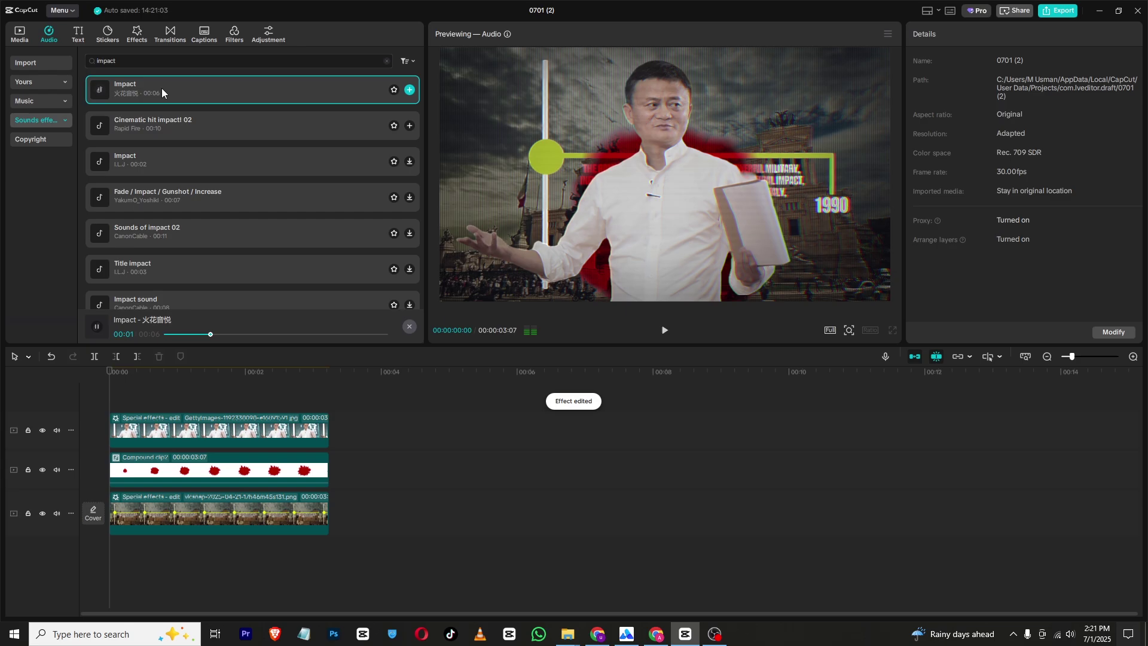
left_click_drag(162, 88, 104, 550)
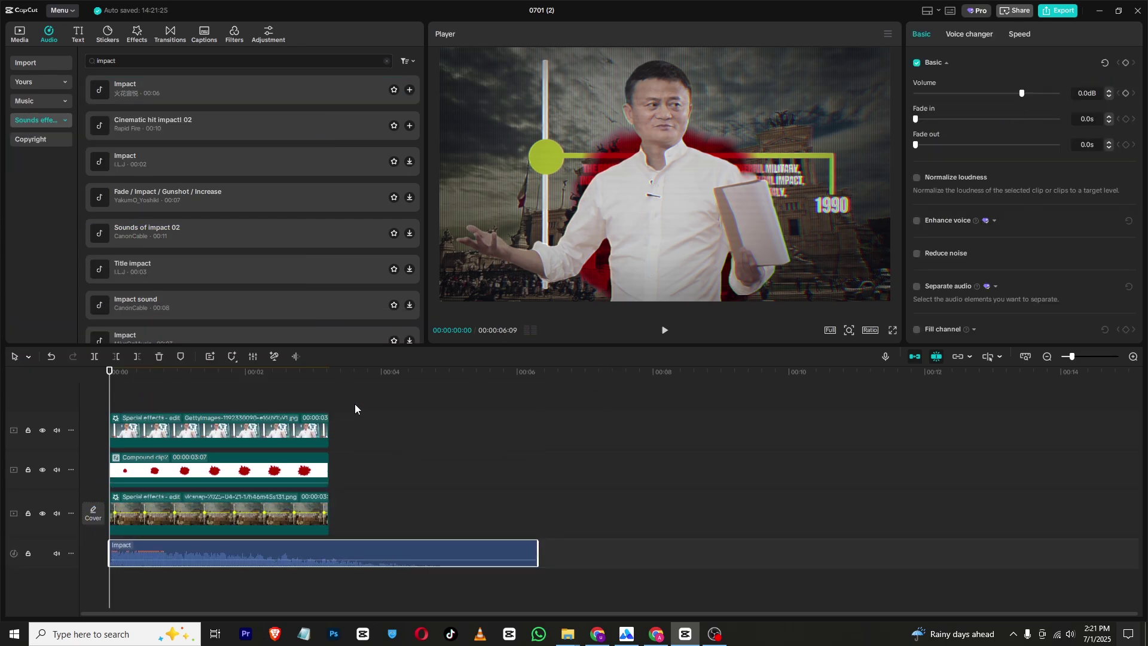
left_click(666, 333)
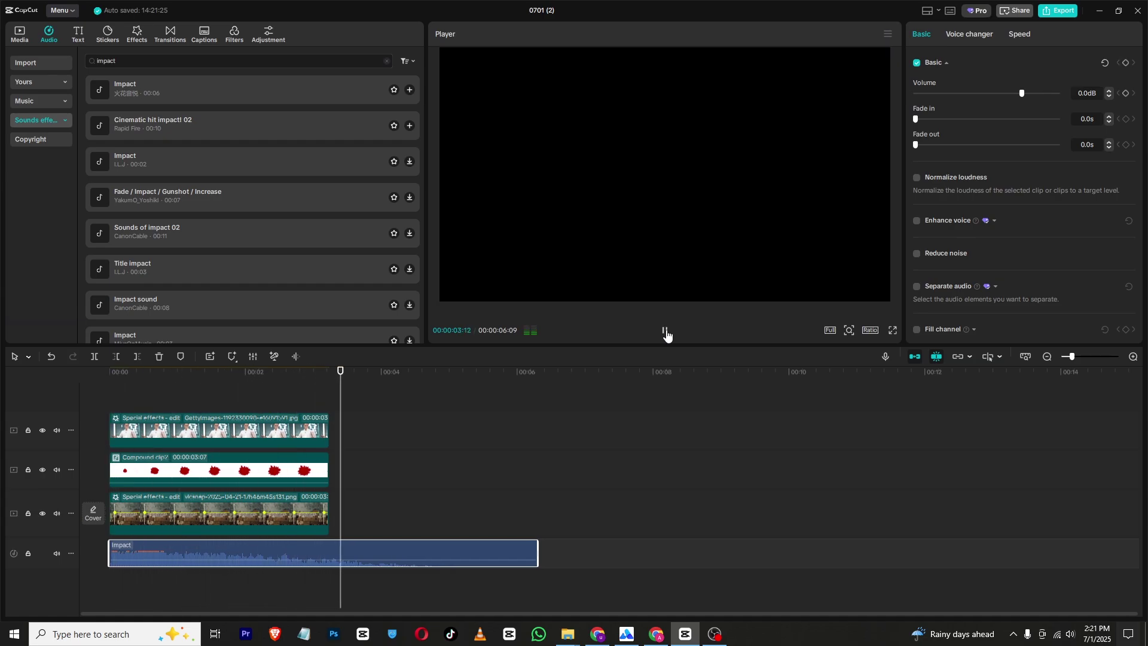
left_click(666, 332)
left_click_drag(273, 374, 83, 379)
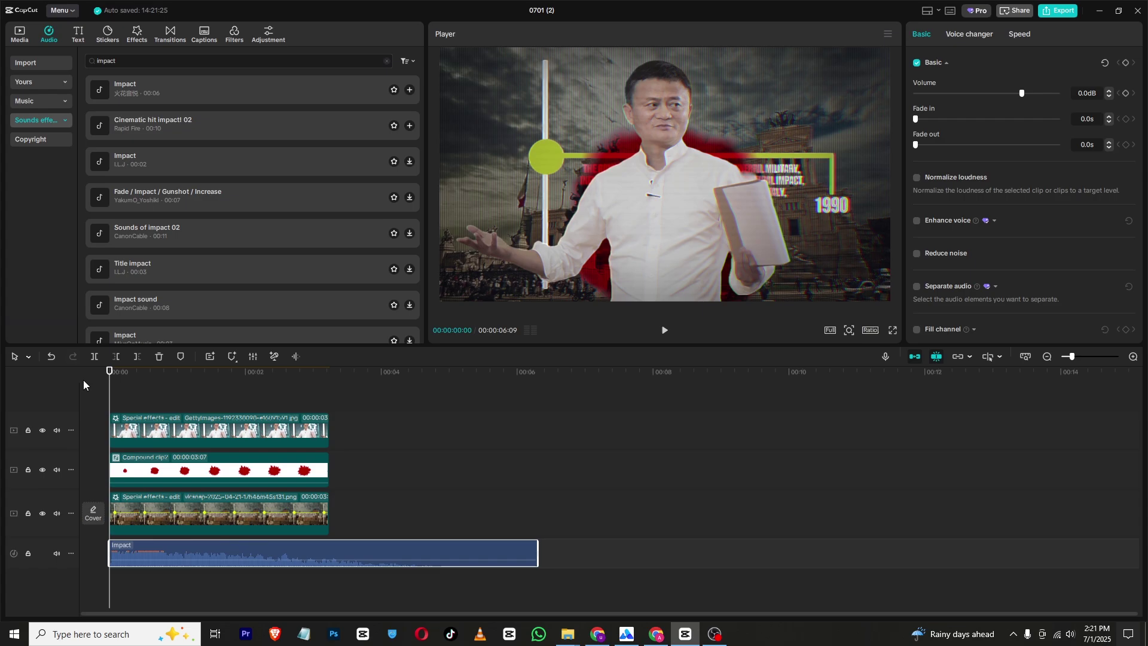